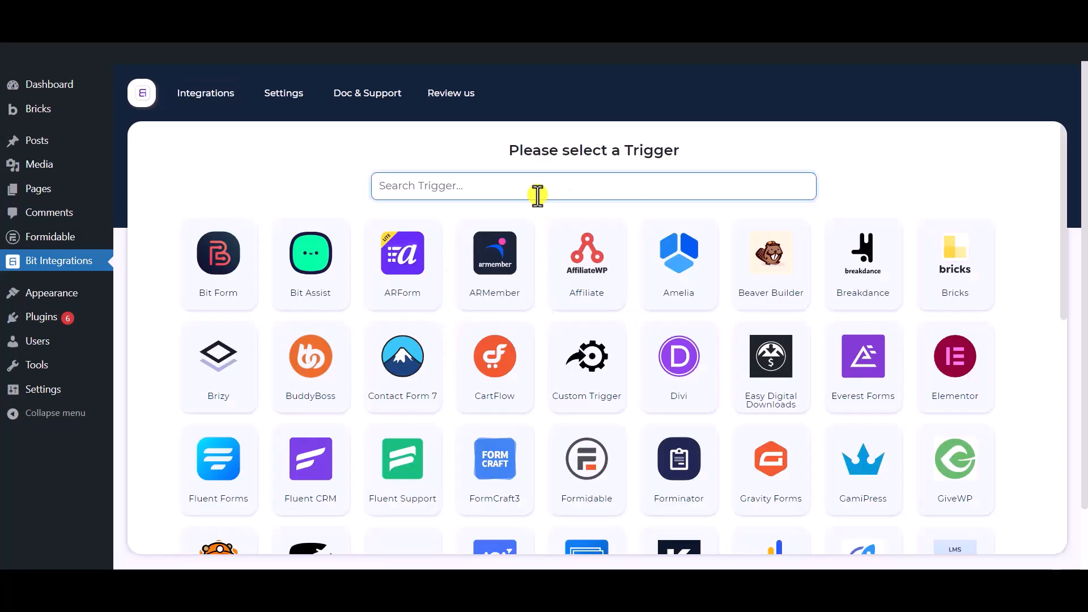
Set Formidable's Contact Form as the integration trigger and continue to the actions.
type("fo")
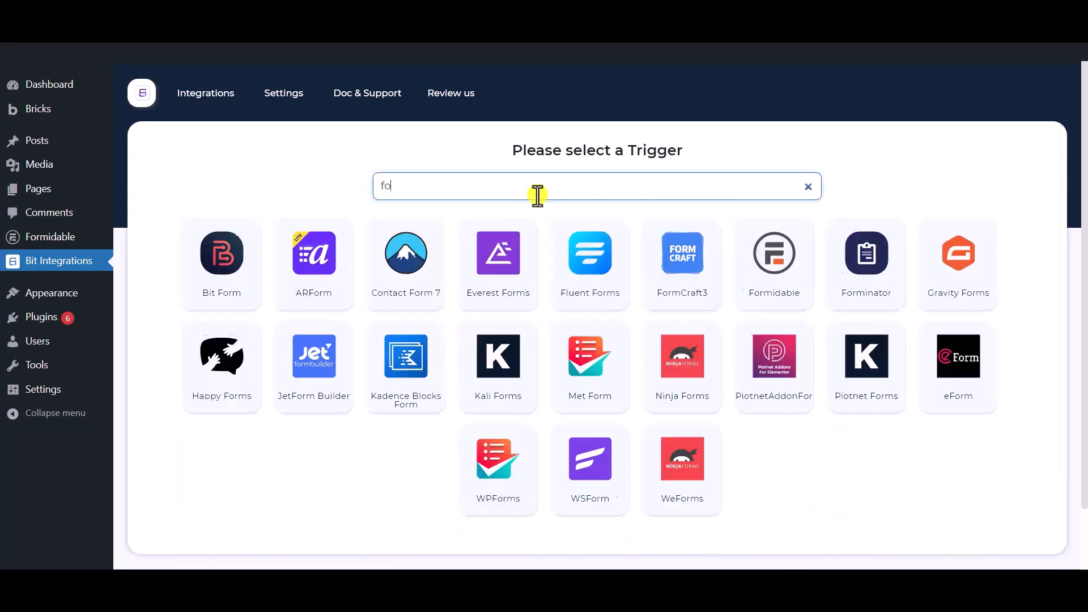
type("rmidable")
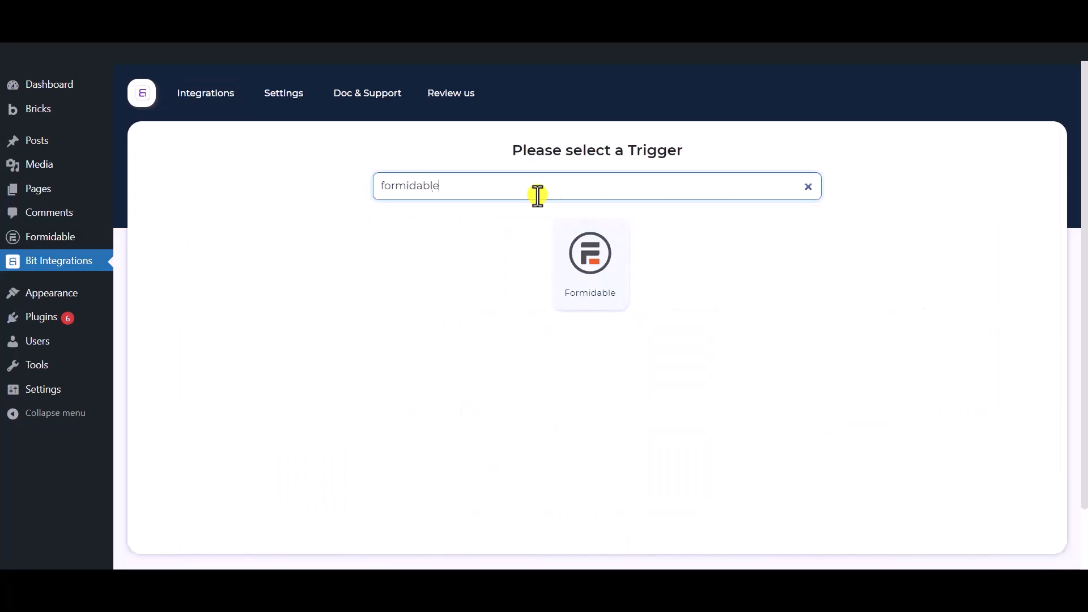
left_click(592, 291)
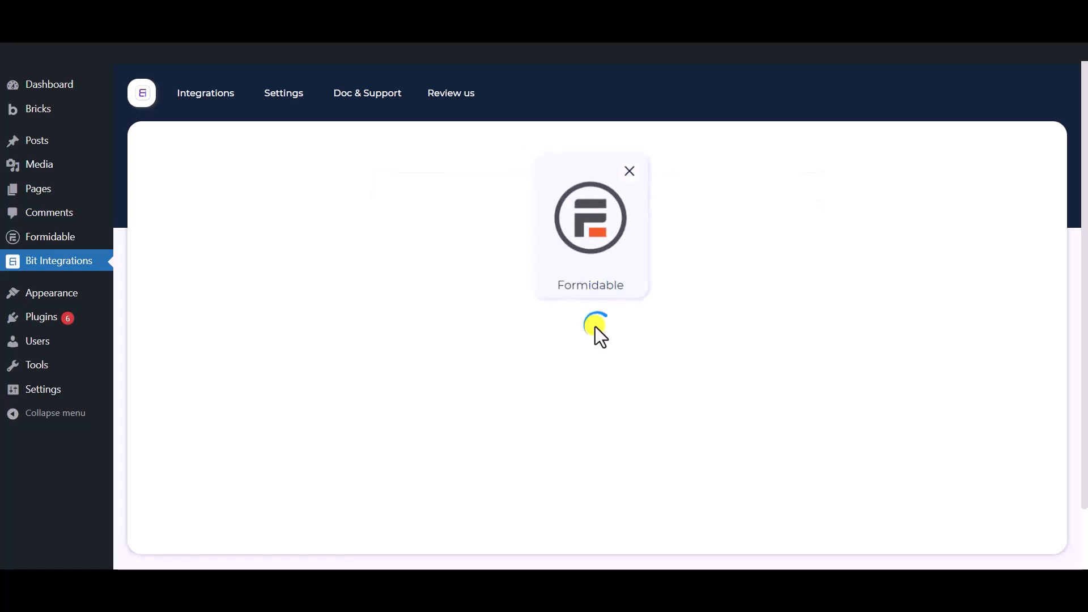
left_click(559, 366)
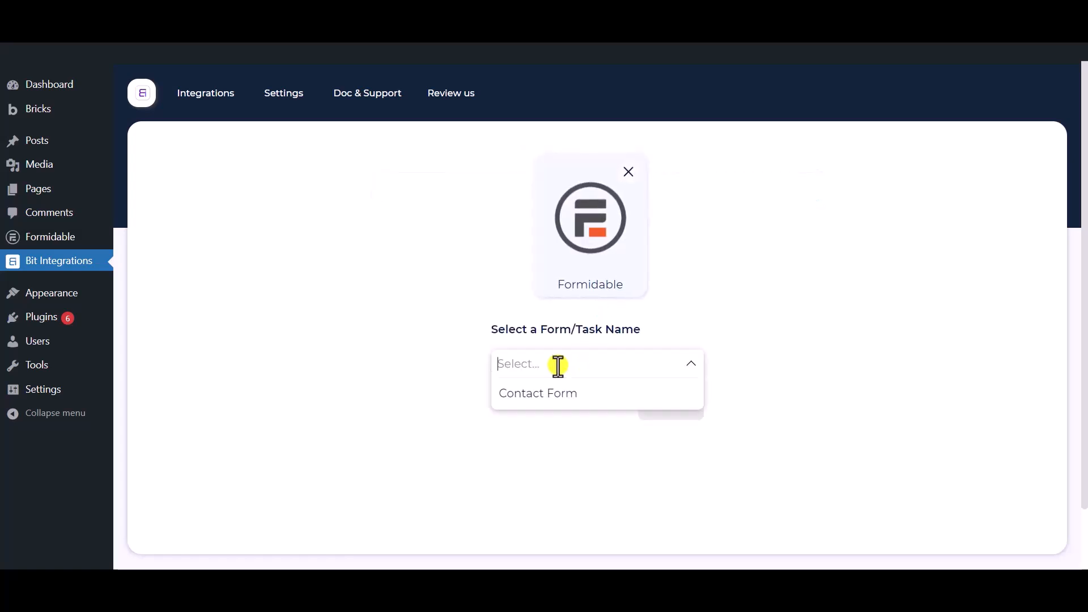
left_click(584, 404)
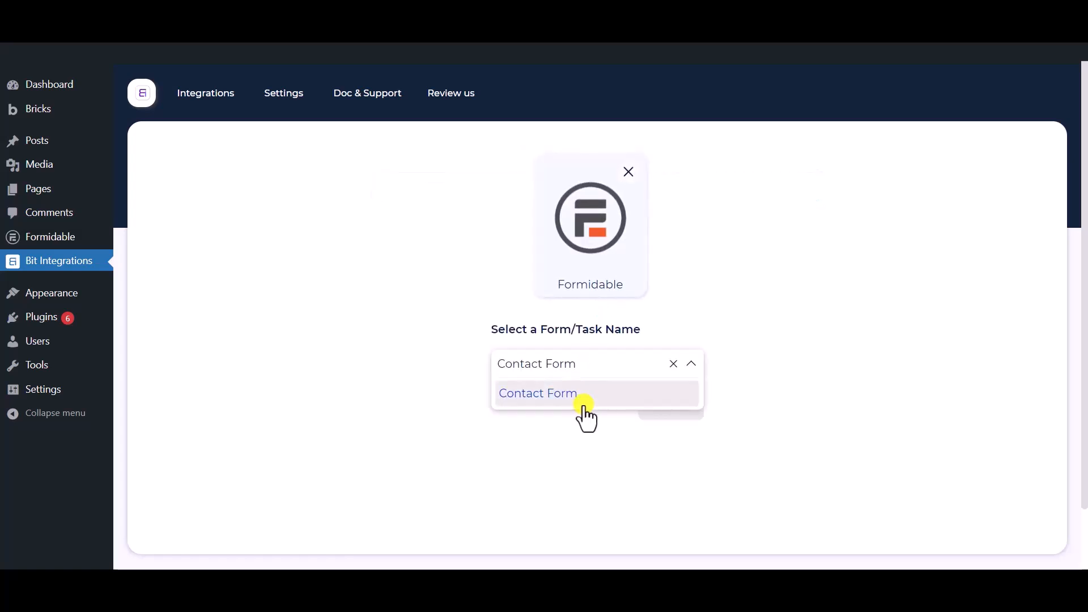
left_click(748, 513)
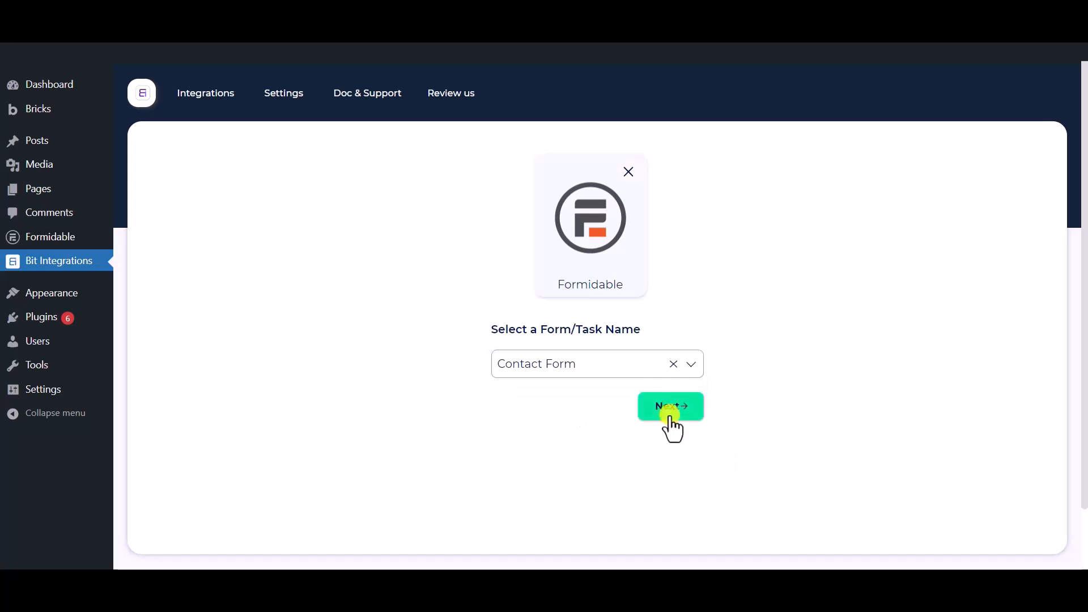
left_click(669, 415)
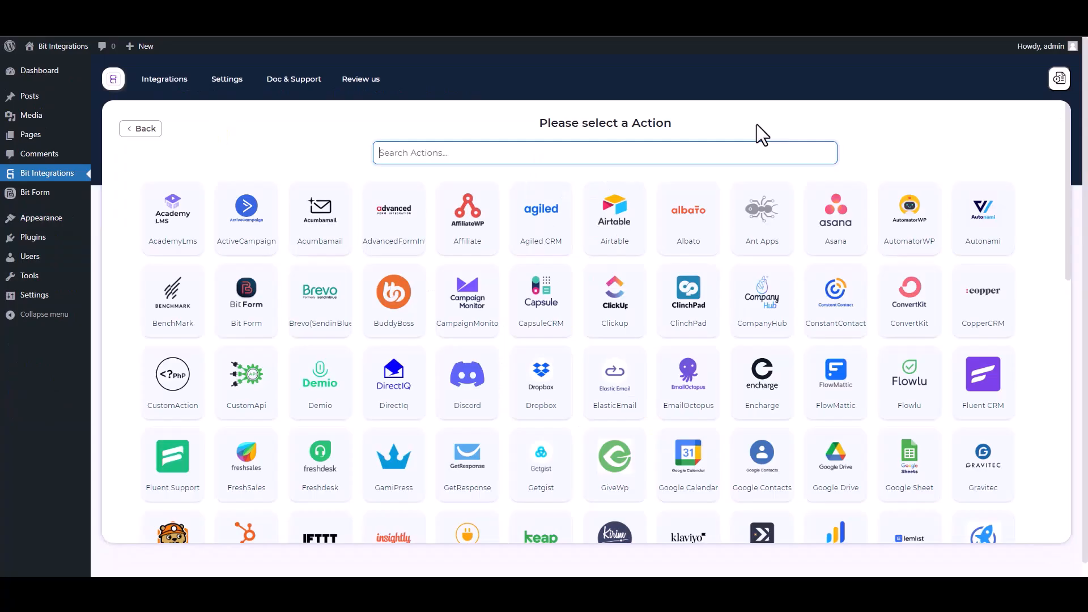
Pick N8n as the action, then start a blank n8n workflow from scratch.
type("n8")
left_click(590, 235)
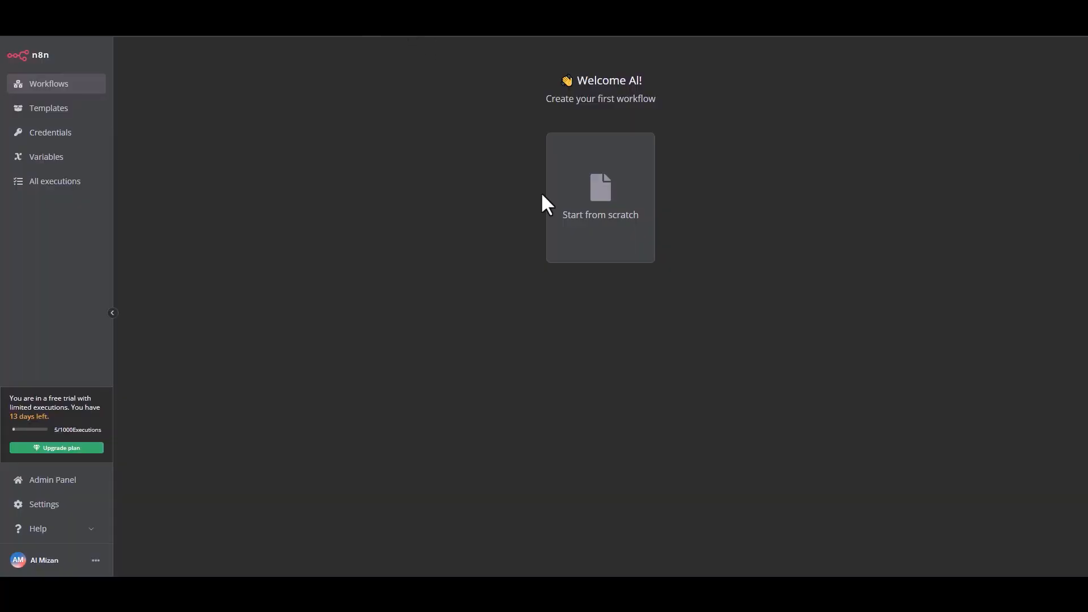
left_click(599, 224)
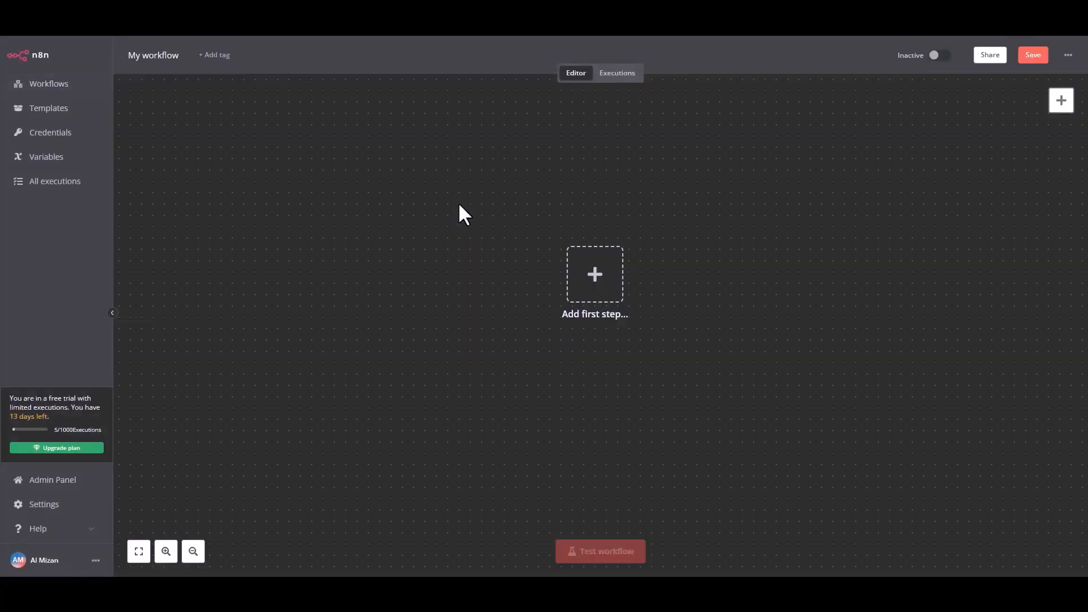
Rename the n8n workflow to 'Bit Integrations' and open the first-step trigger options.
double_click(159, 55)
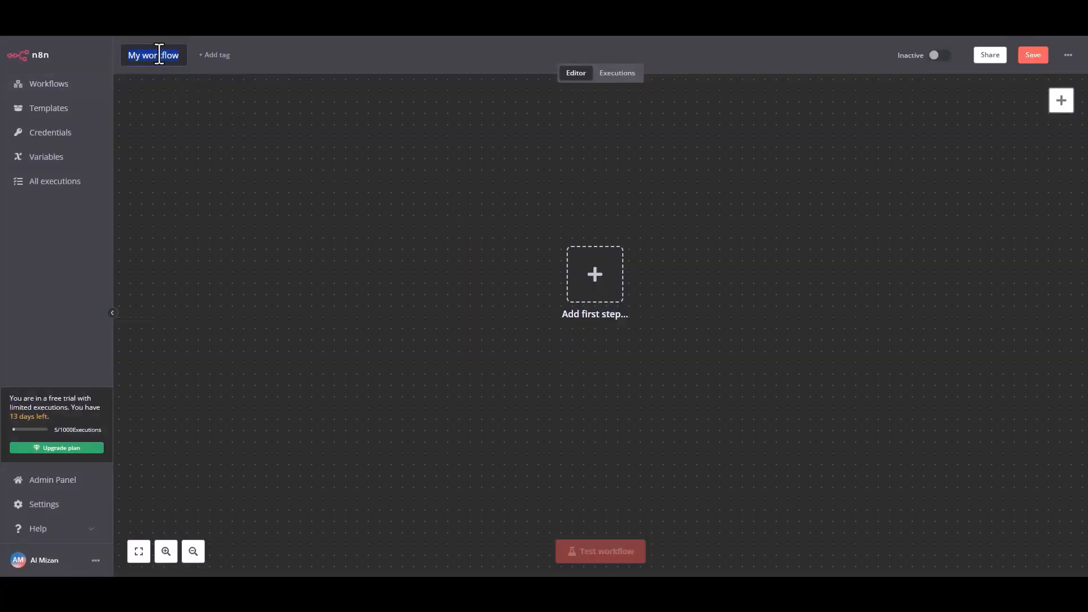
type("Bit")
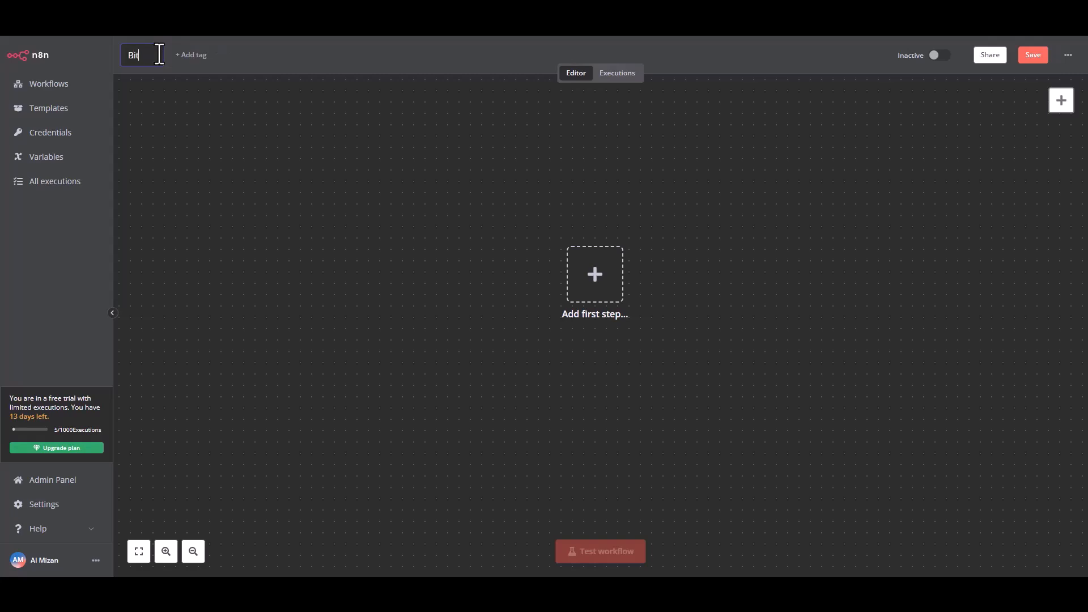
type(" Integrations")
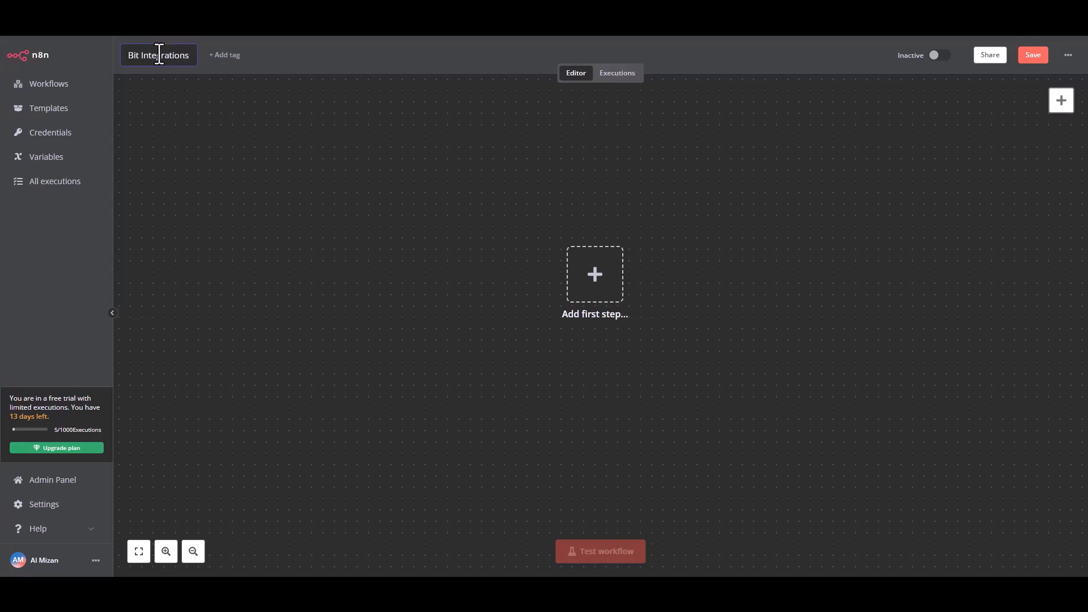
left_click(291, 125)
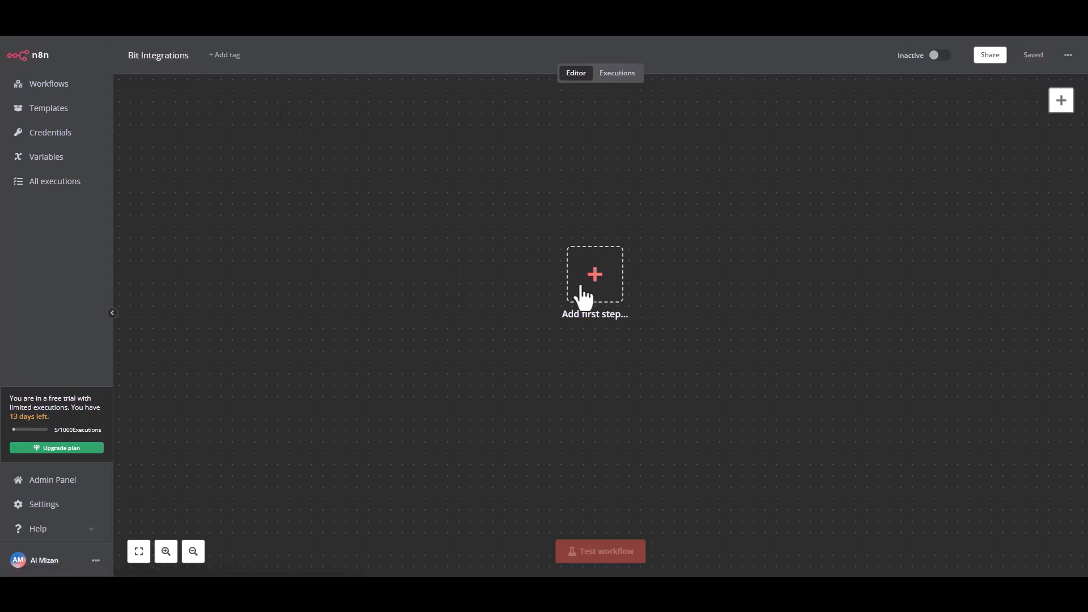
left_click(602, 295)
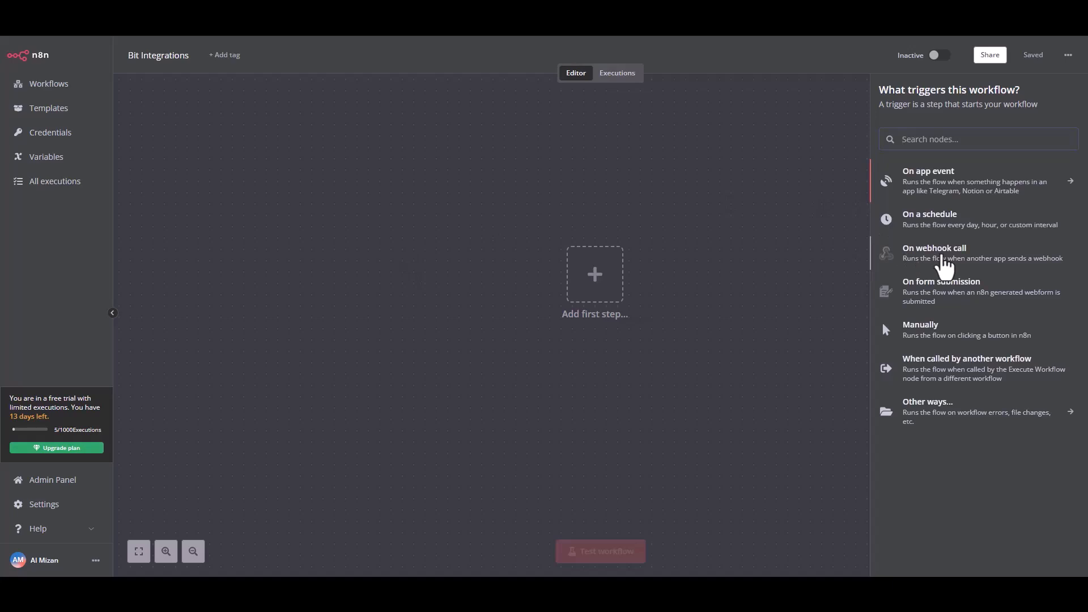
Add an On webhook call trigger, copy its test URL, and listen for a test event.
left_click(942, 252)
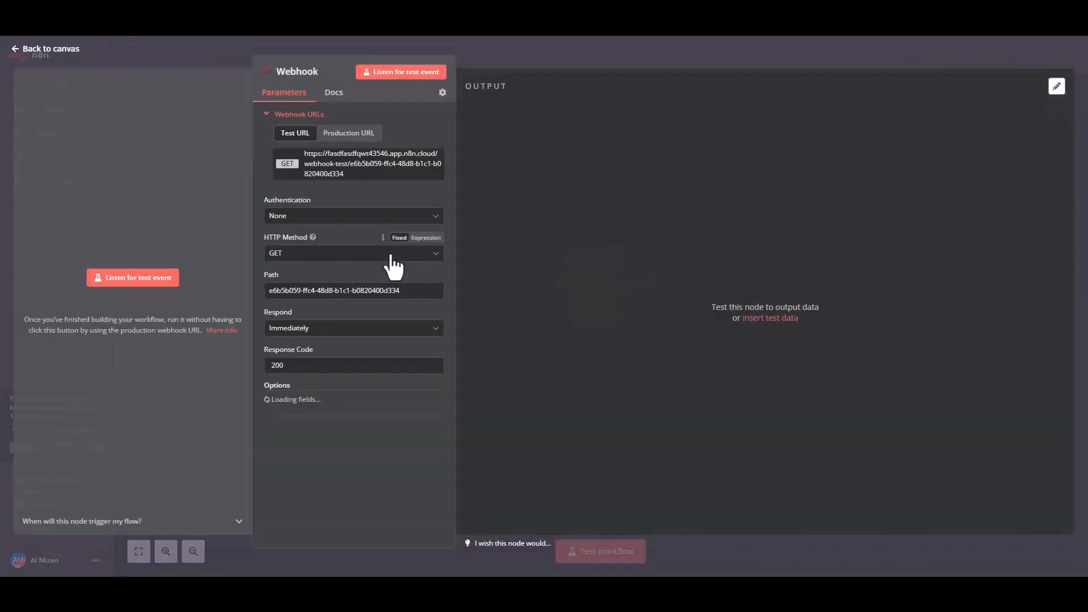
left_click(342, 172)
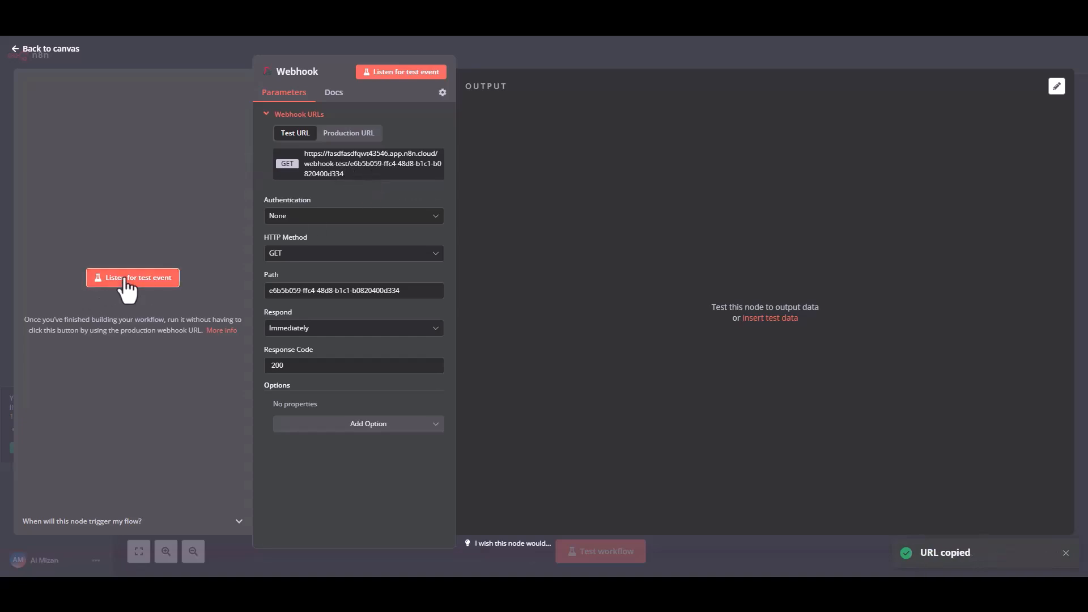
left_click(127, 281)
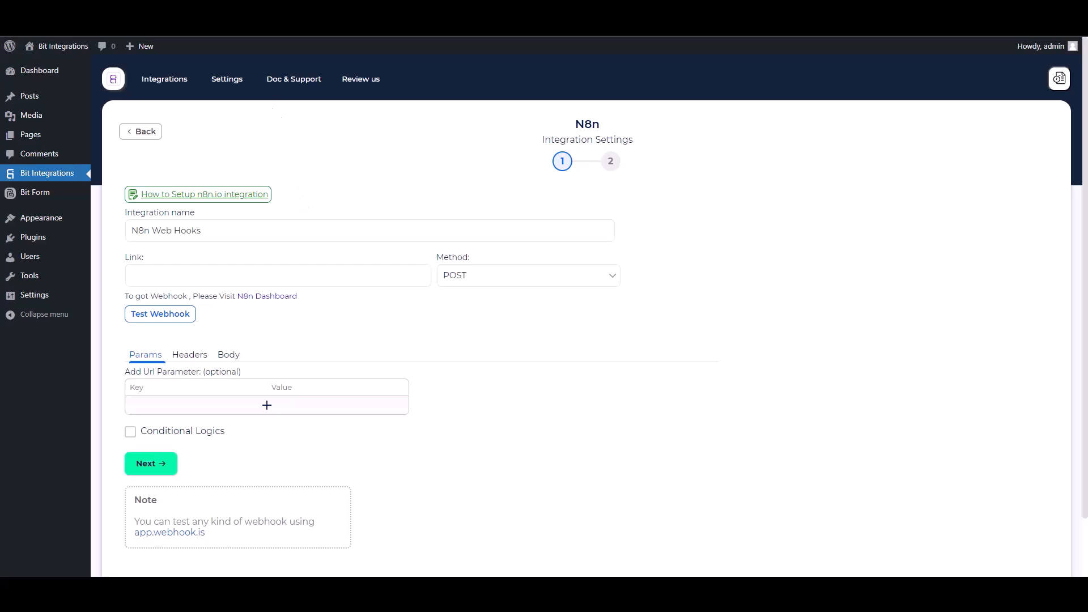
Paste the n8n webhook test URL into Link and set the method to GET.
left_click(261, 282)
key("ctrl+v")
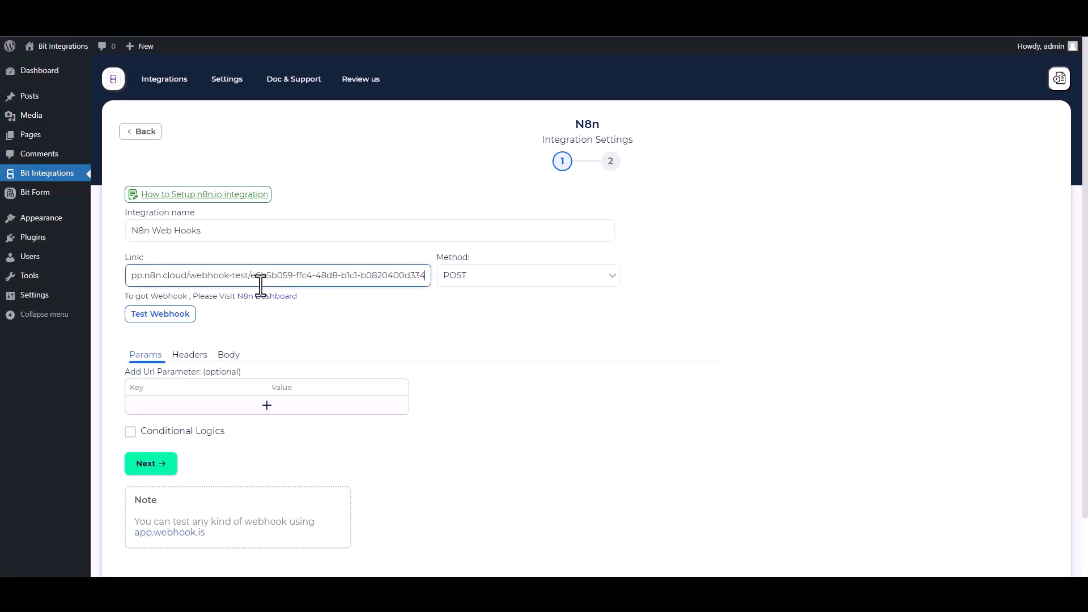
left_click(480, 283)
left_click(454, 295)
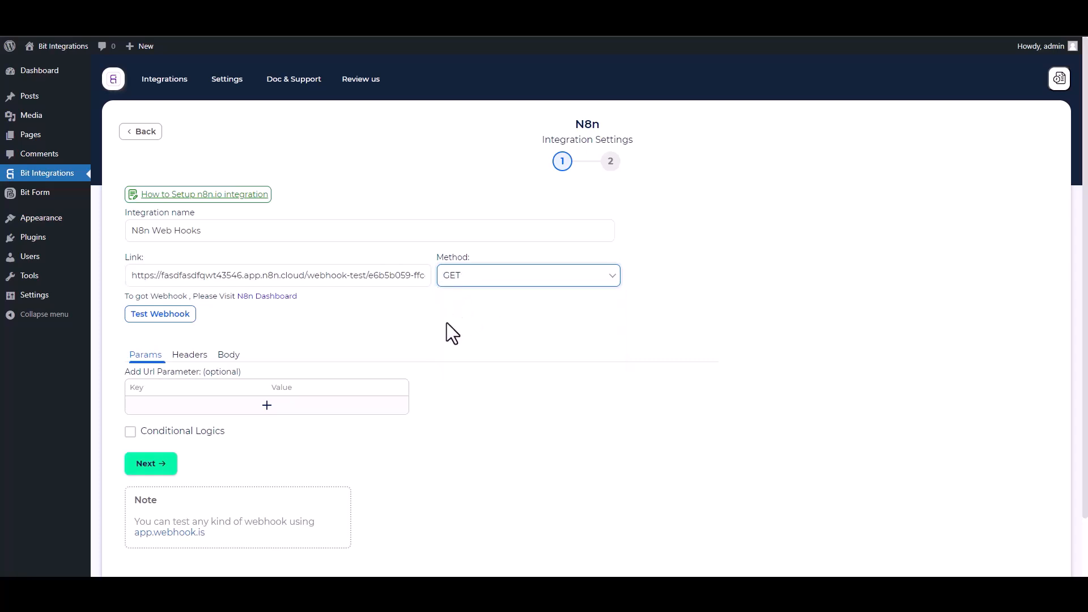
Add URL parameters Name=${b1-2} and Email=${b1-3} mapped to the form's fields.
scroll(330, 334, "down", 1)
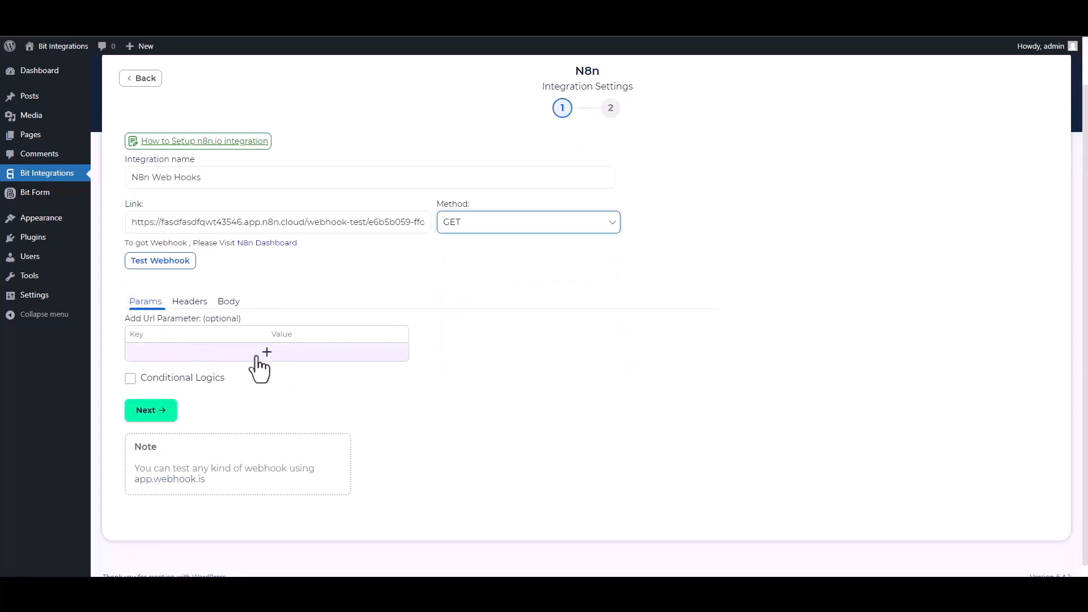
left_click(261, 353)
left_click(466, 355)
left_click(465, 390)
double_click(174, 357)
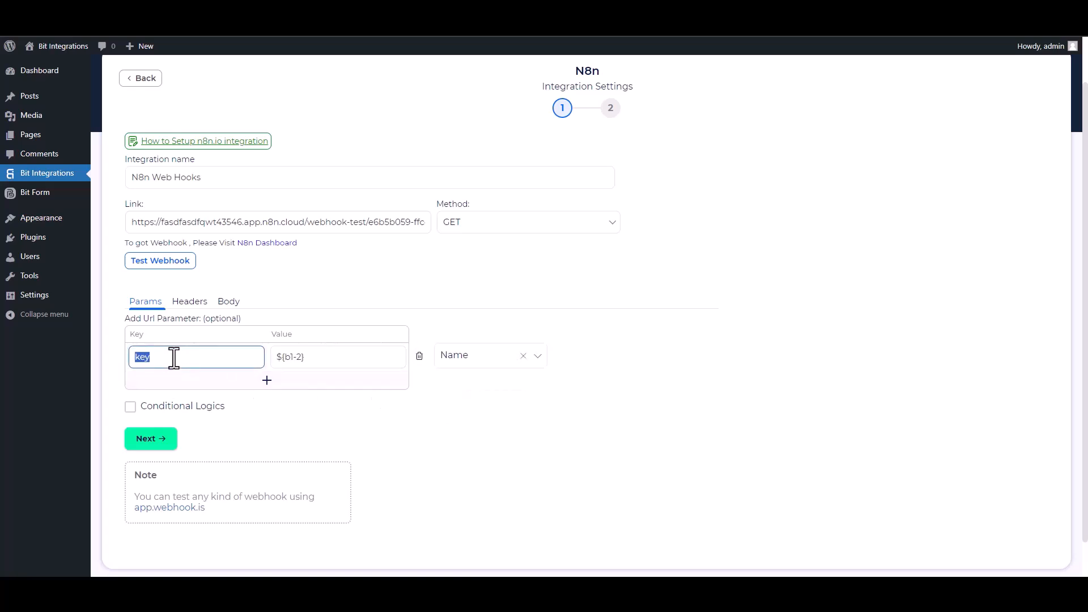
type("Name")
left_click(243, 389)
left_click(456, 386)
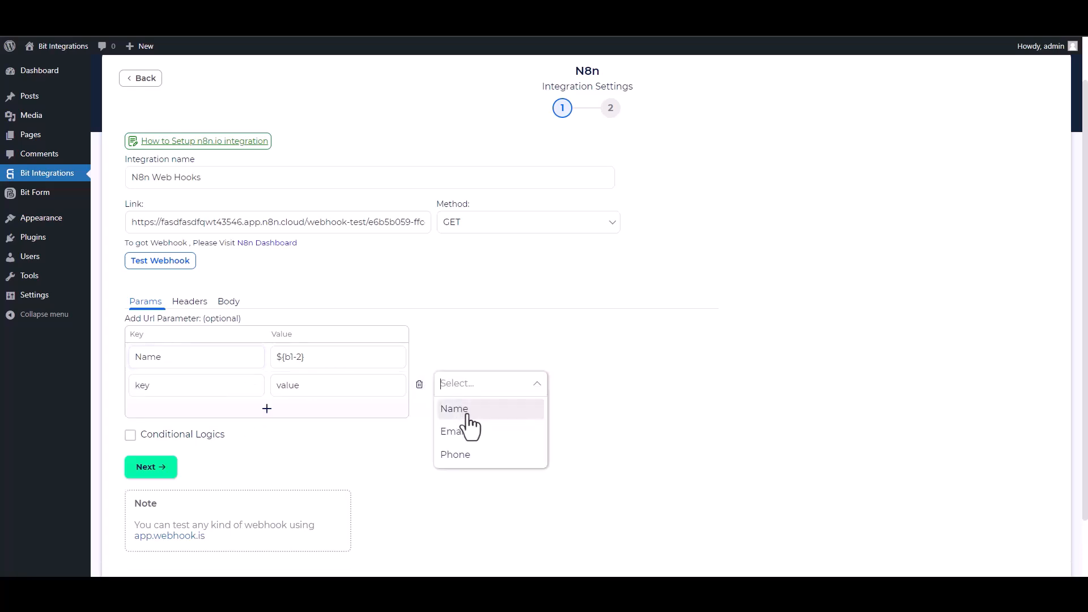
left_click(450, 432)
double_click(188, 386)
type("Email")
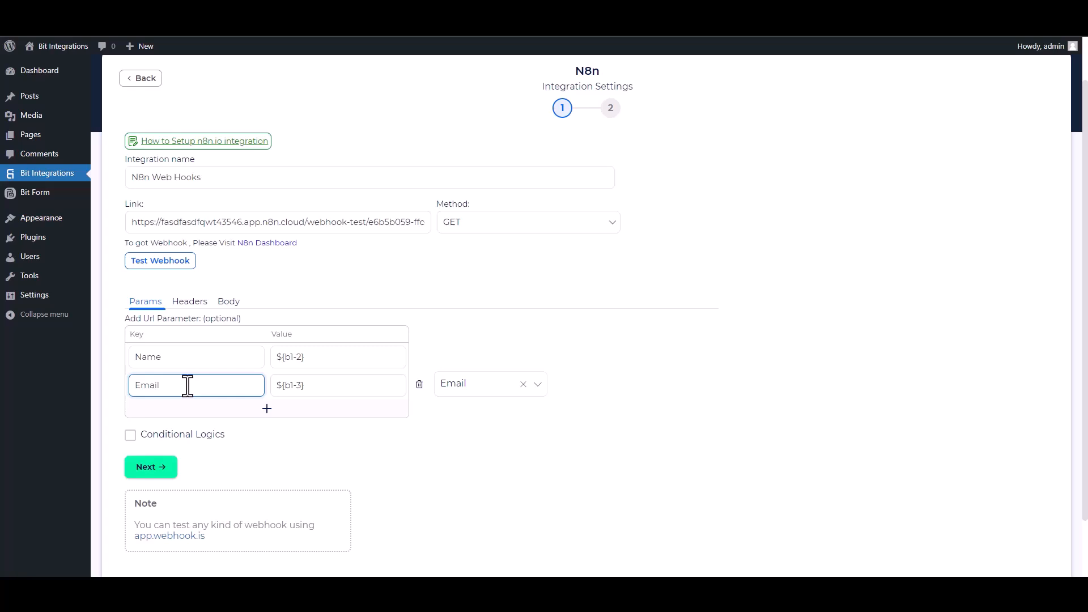
Leave conditional logic off, test the webhook successfully, and go to step 2.
left_click(131, 435)
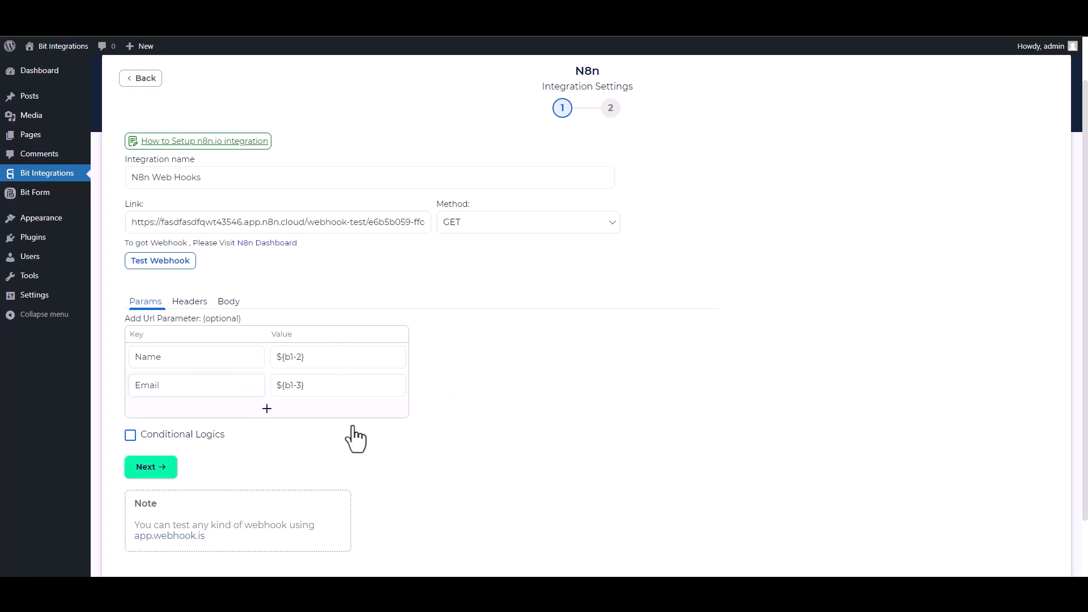
scroll(420, 453, "down", 2)
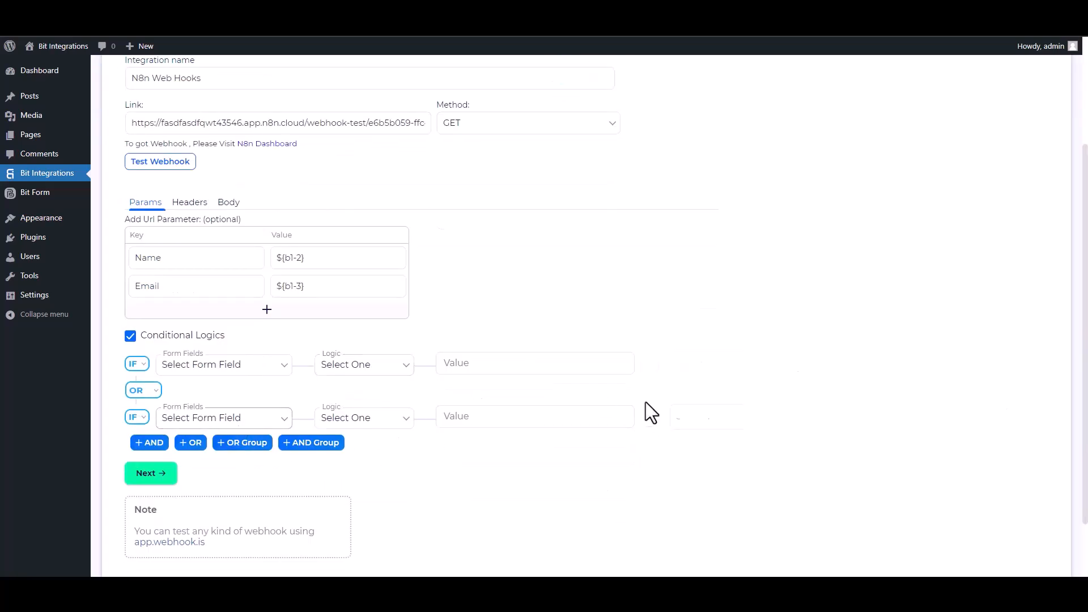
left_click(130, 336)
scroll(134, 351, "up", 2)
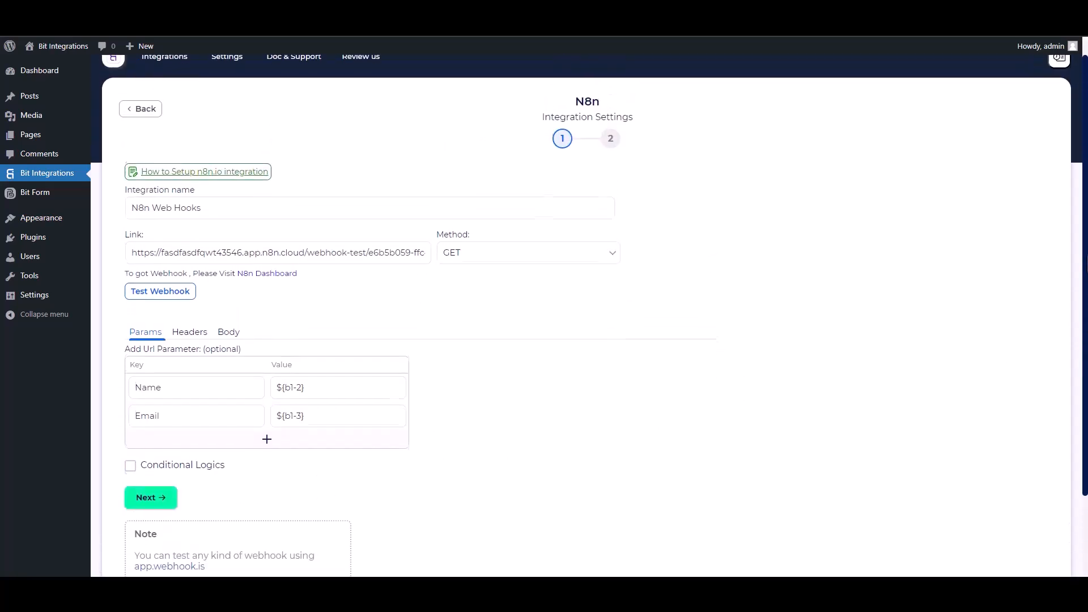
left_click(178, 300)
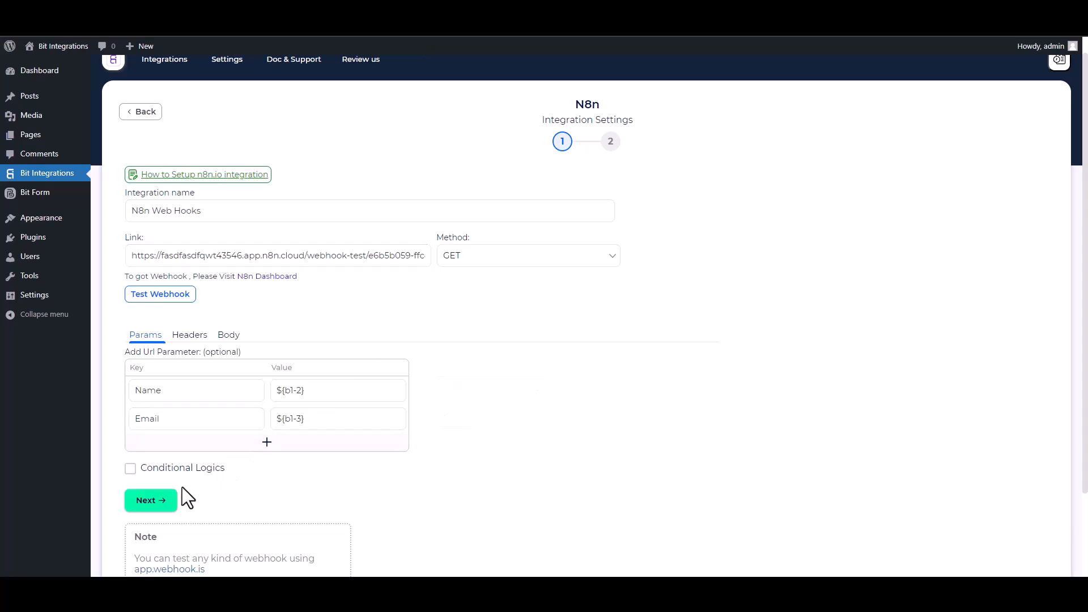
left_click(168, 500)
Save the integration, then set n8n's Webhook node listening for a test event.
left_click(602, 229)
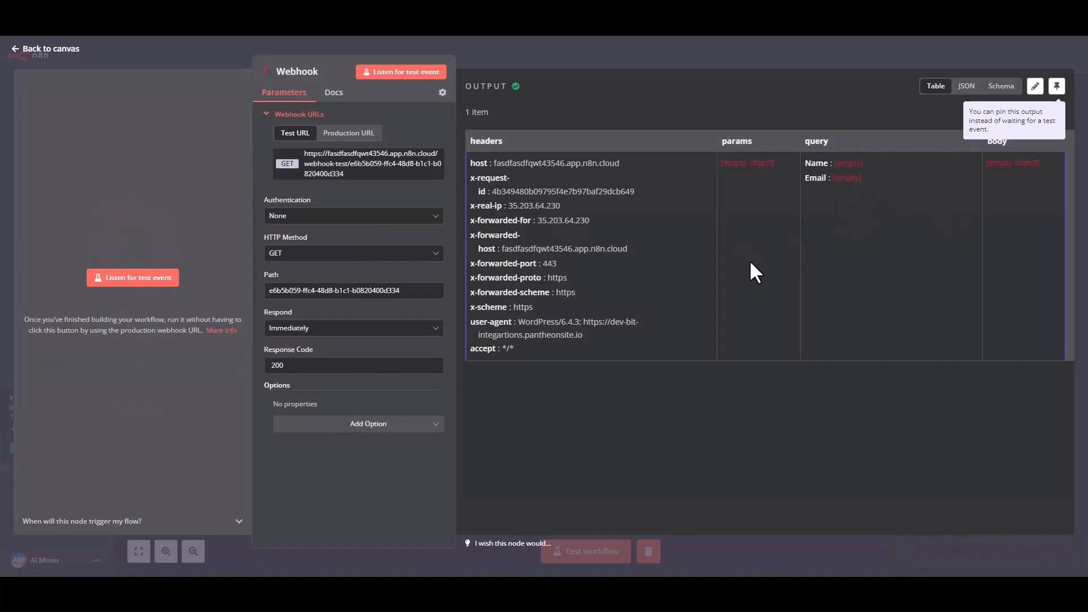
left_click(32, 52)
mouse_move(612, 281)
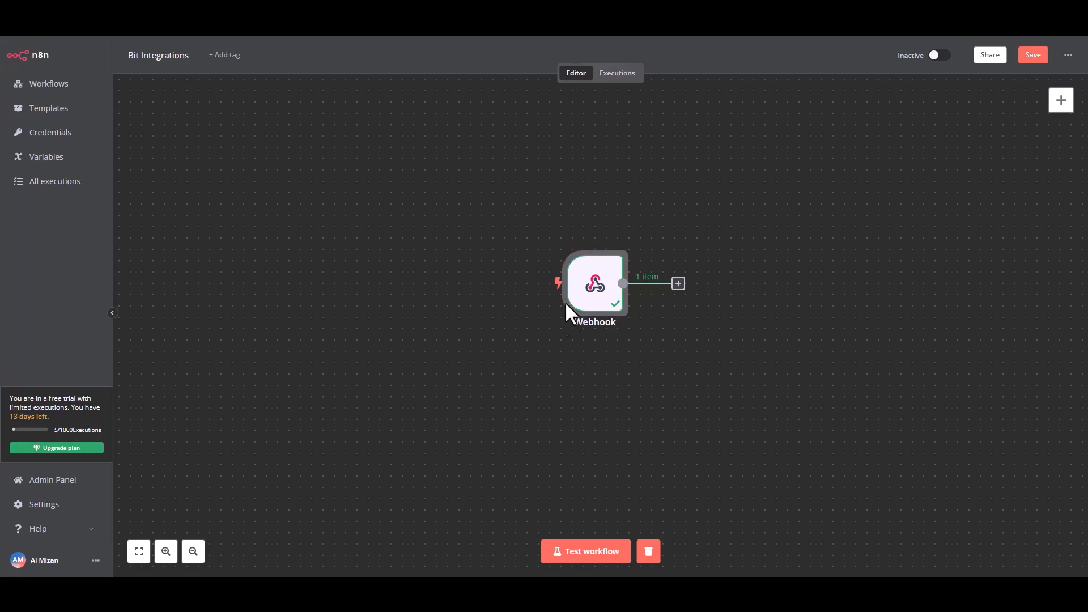
left_click(572, 243)
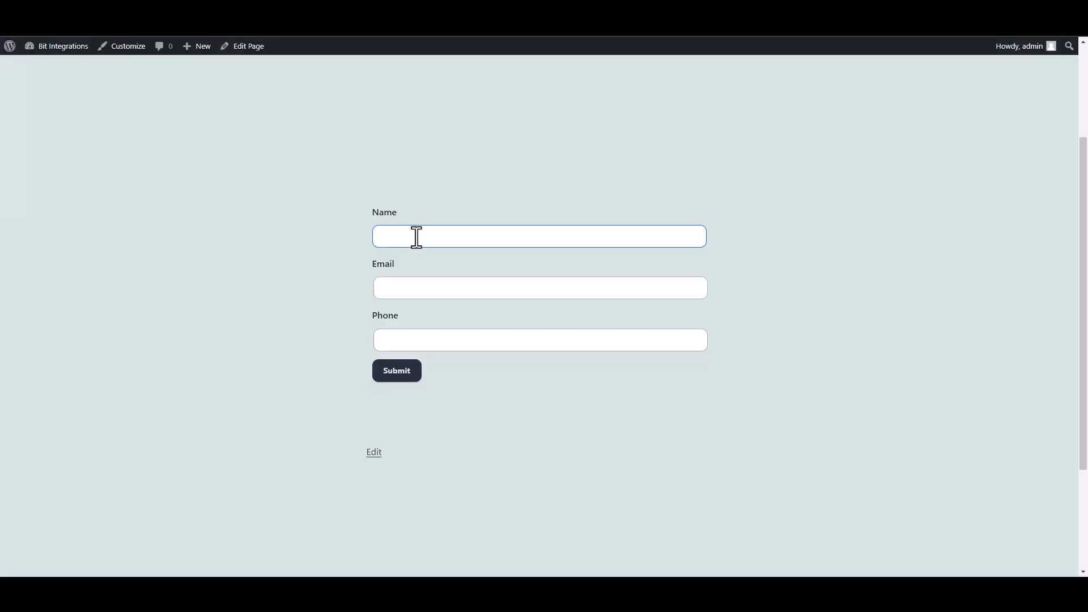
Submit the WordPress contact form with a test name and e-mail, then return to n8n.
left_click(415, 236)
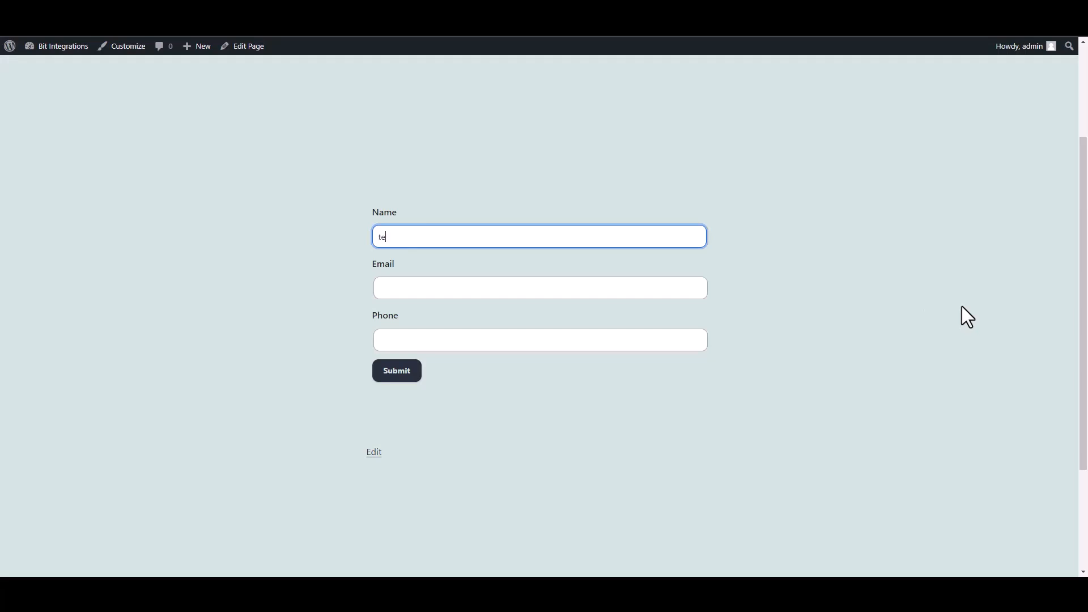
key("Tab")
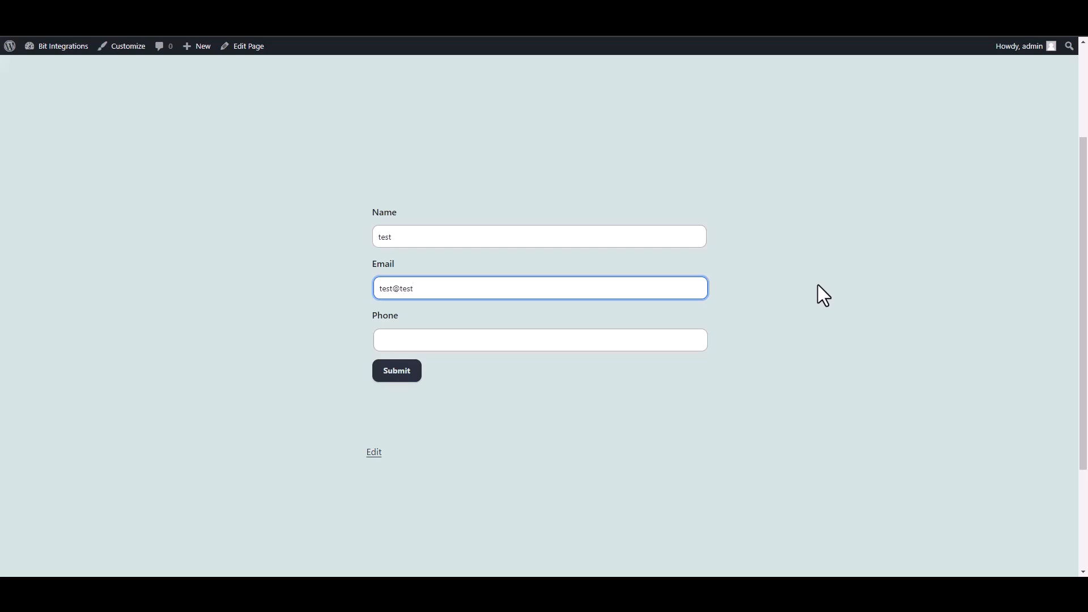
type(".com")
left_click(411, 371)
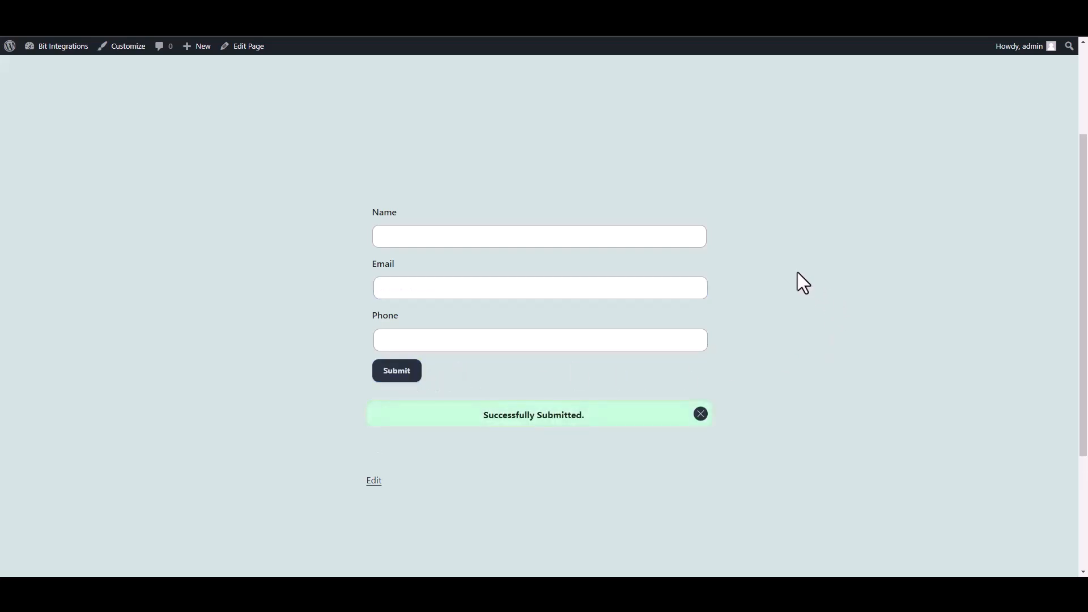
left_click(380, 17)
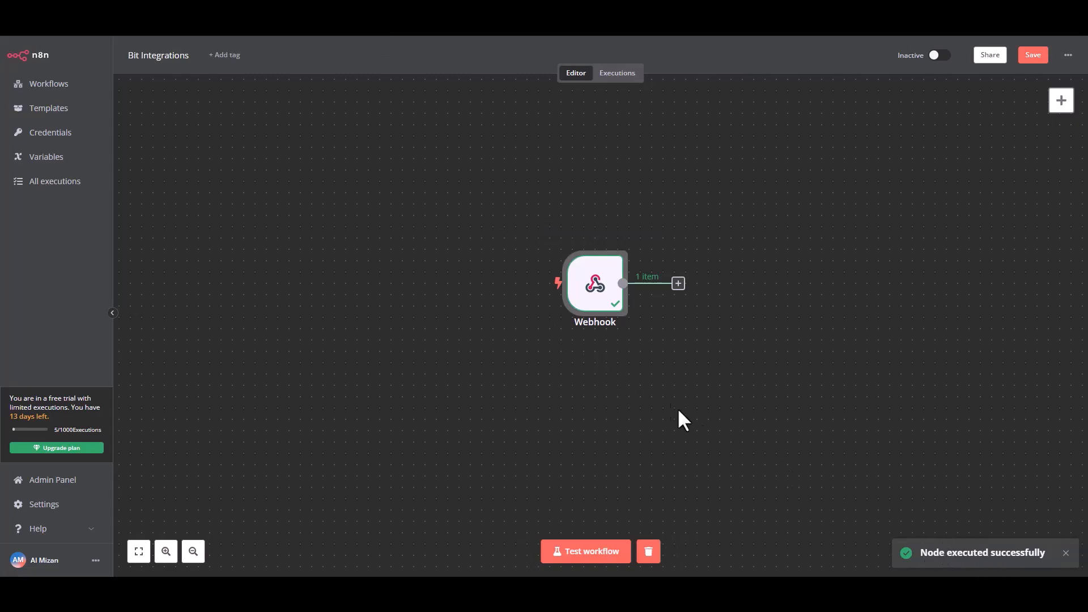
Add a MailerLite 'Create a subscriber' action after the Webhook node.
left_click(678, 283)
left_click(954, 173)
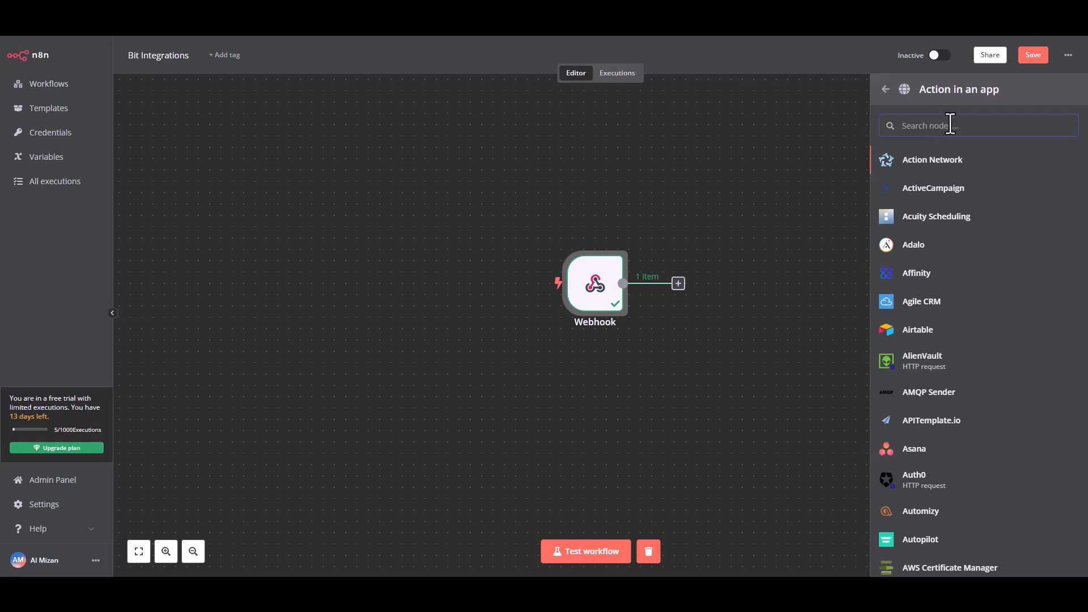
type("mailer")
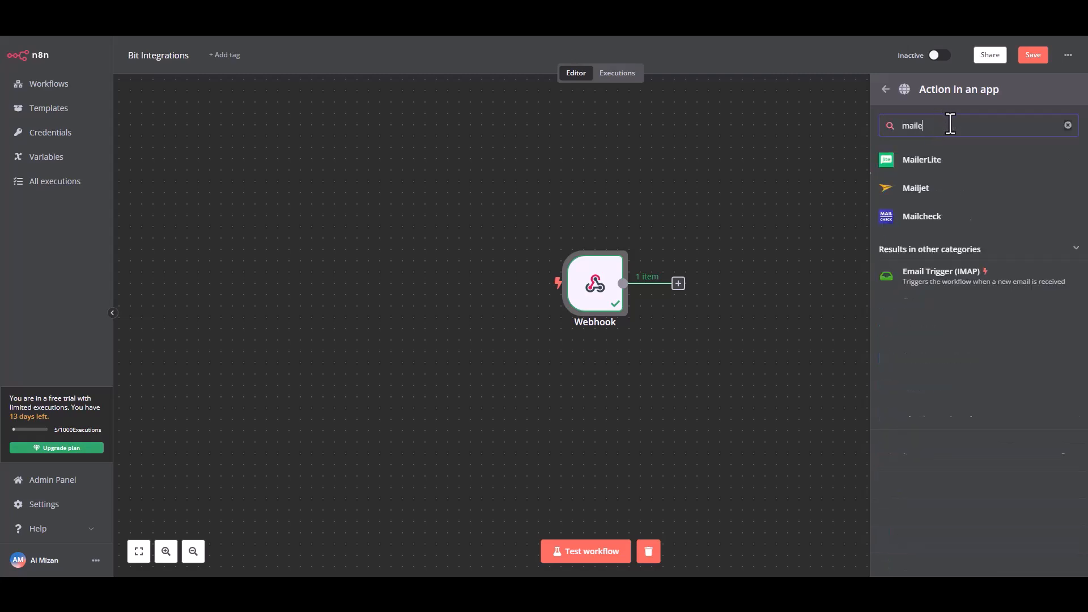
left_click(943, 164)
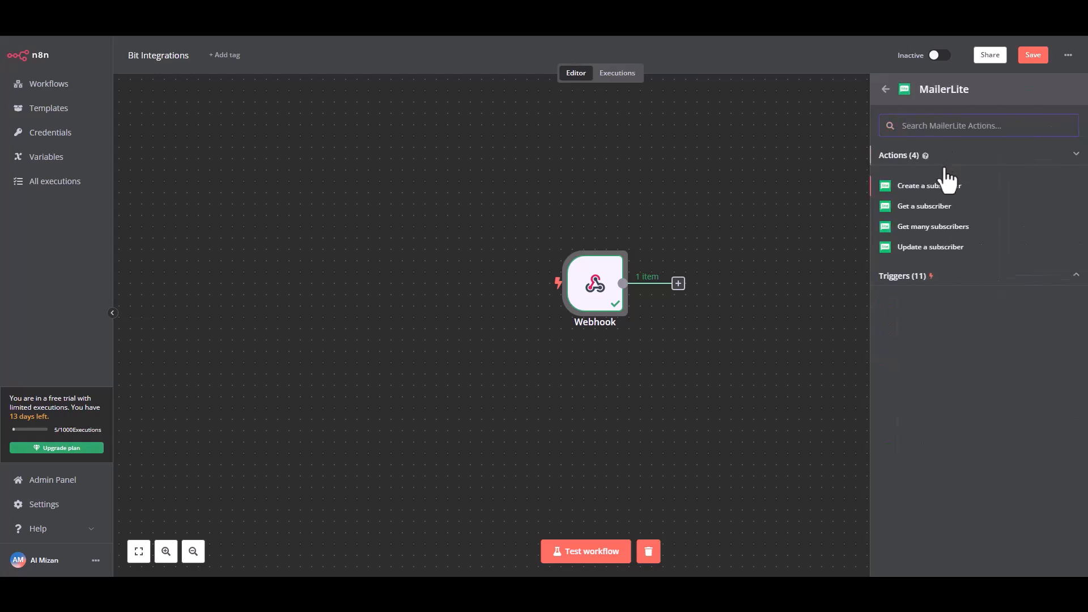
left_click(935, 185)
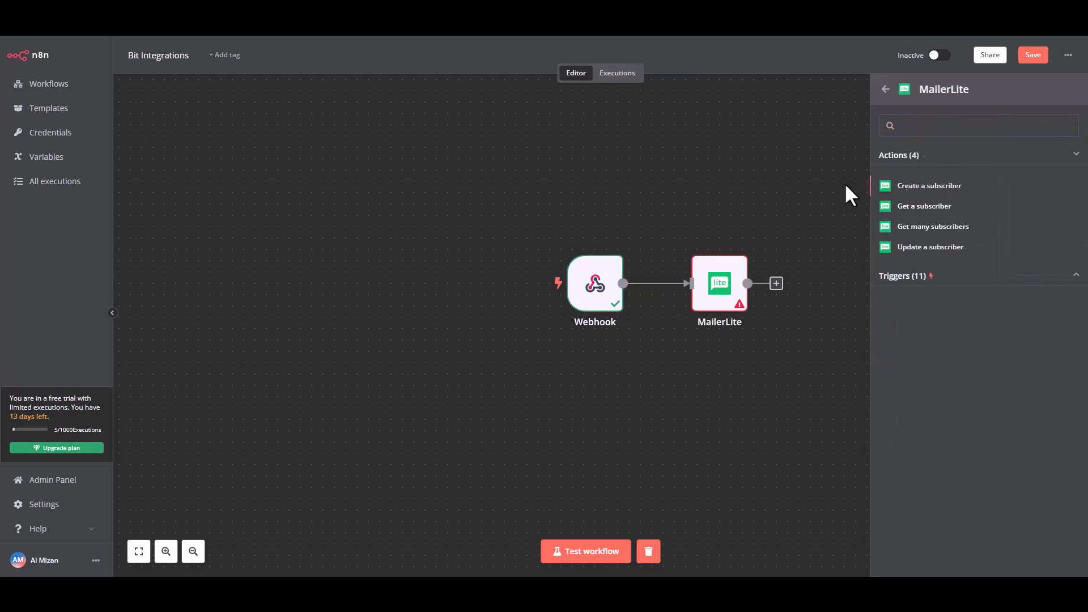
Map the webhook's query Email and Name into the MailerLite node's Email and Name fields.
double_click(719, 283)
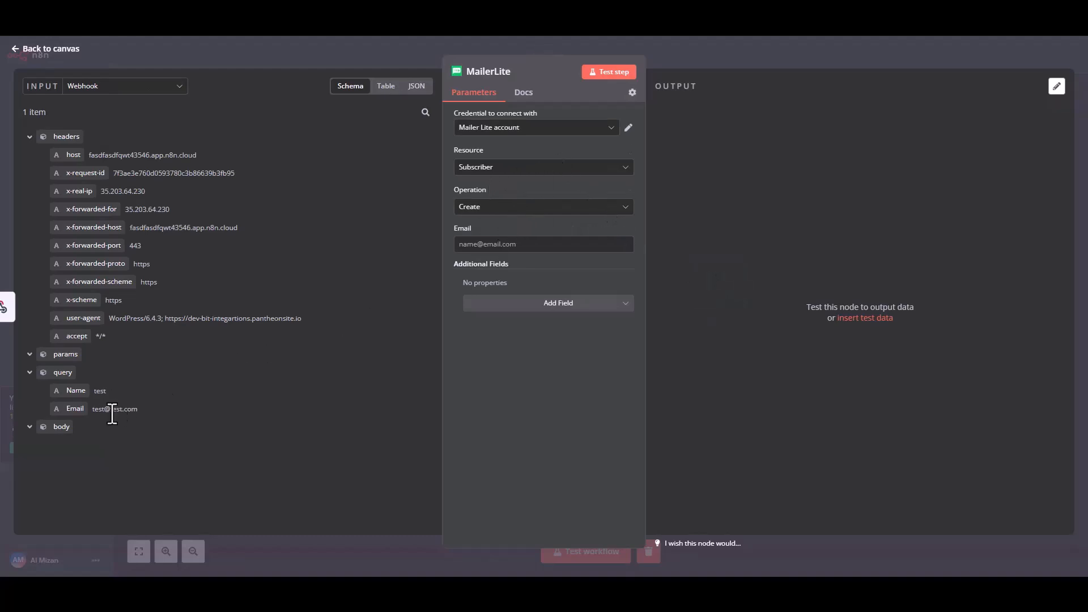
left_click_drag(78, 408, 485, 247)
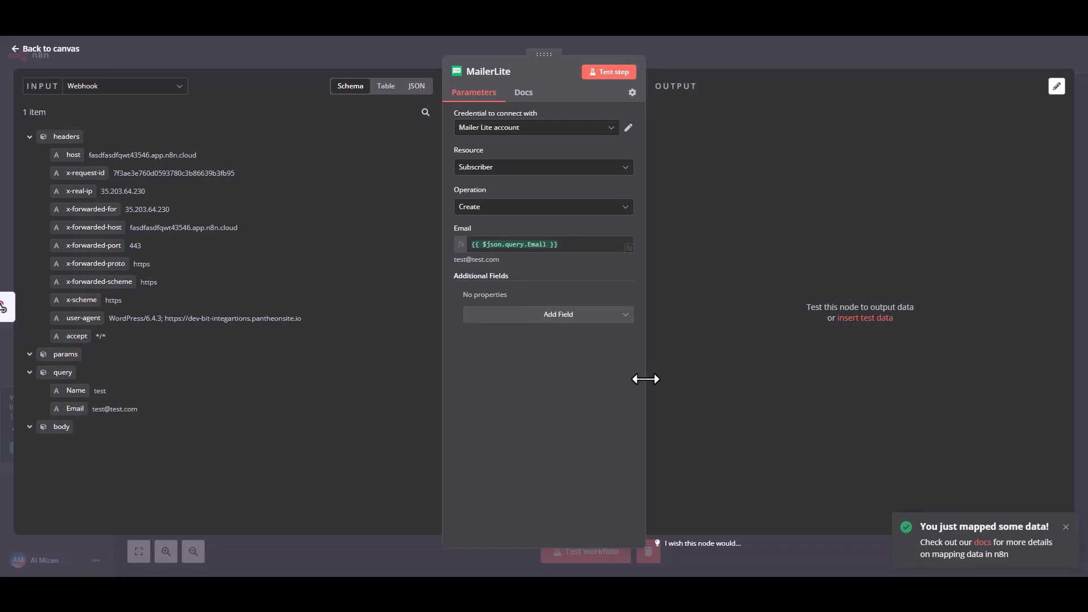
left_click(548, 315)
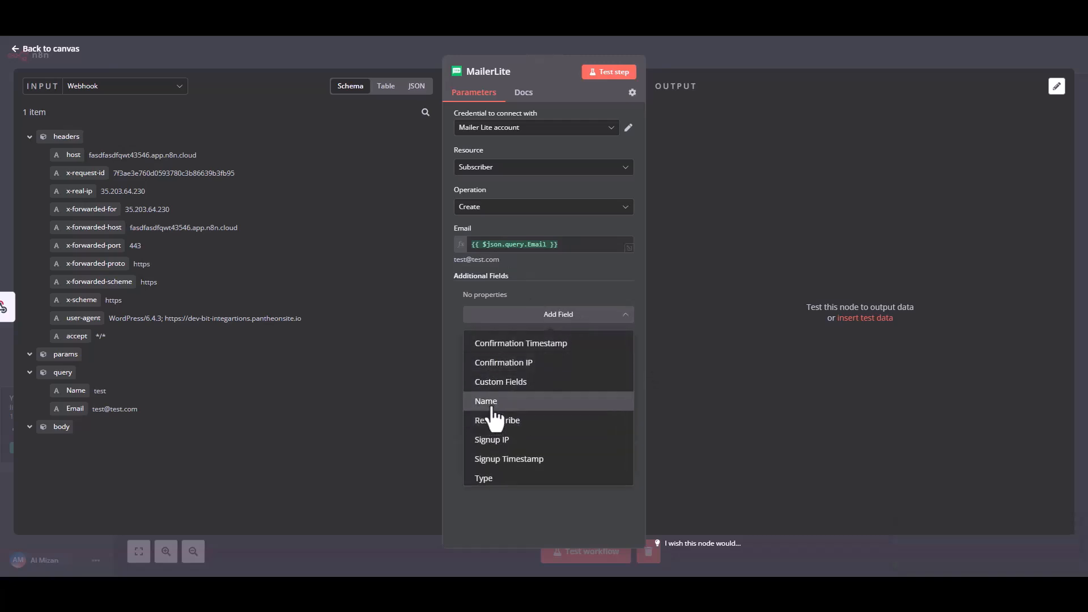
left_click(493, 400)
left_click_drag(74, 390, 501, 313)
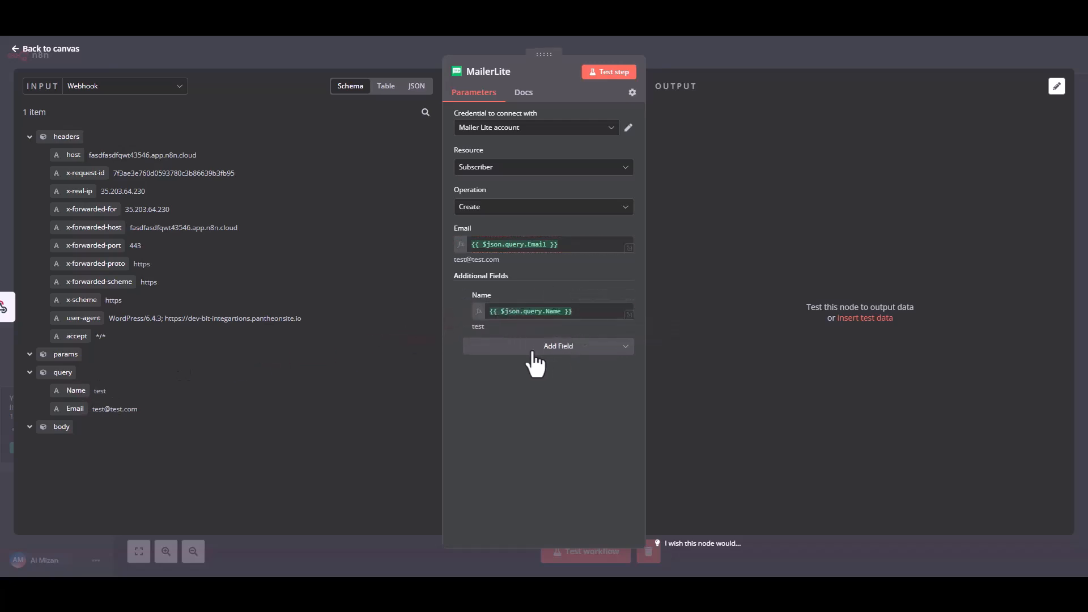
Test the MailerLite step and review the created subscriber's id, name and email.
left_click(615, 78)
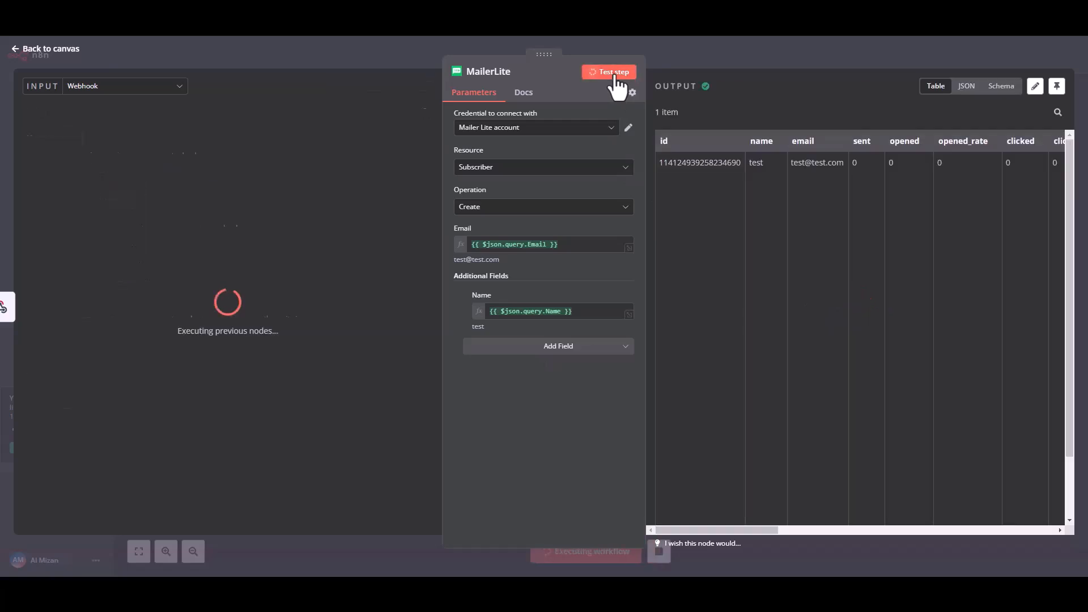
left_click_drag(692, 163, 860, 166)
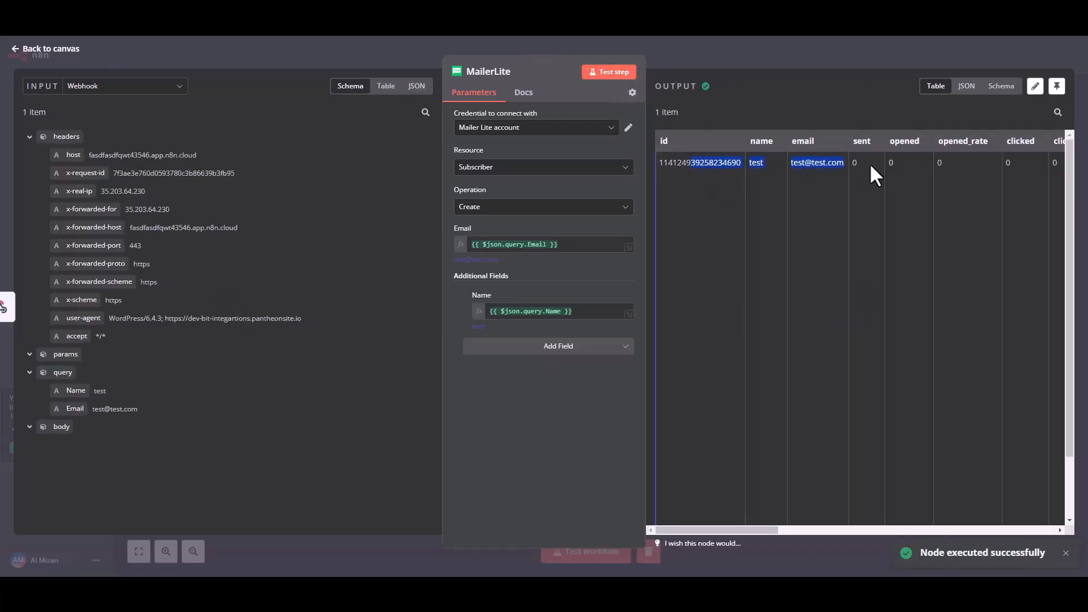
left_click(886, 224)
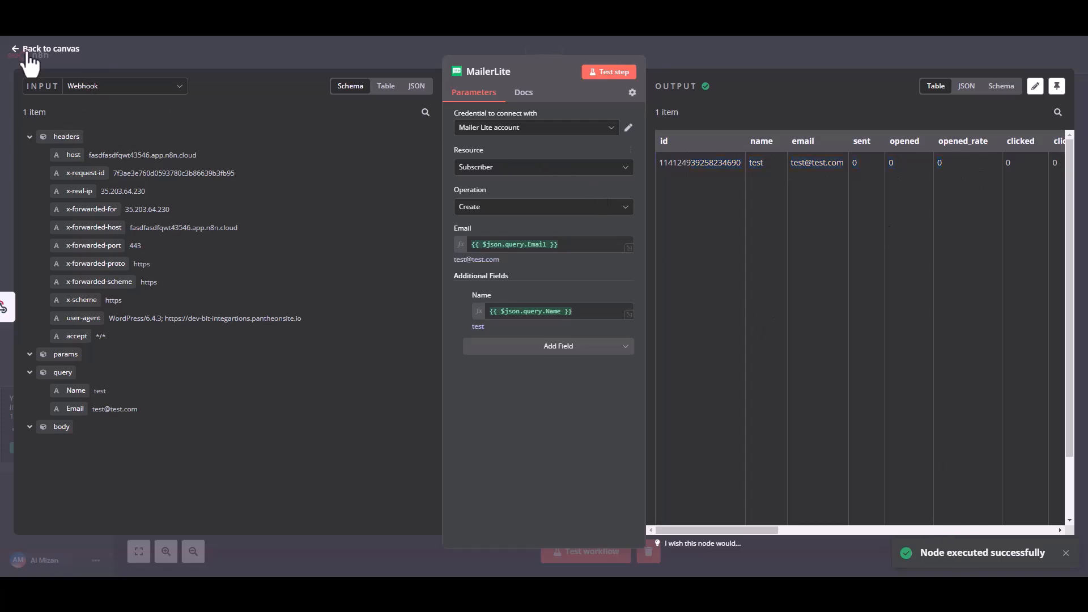
Save the workflow, switch it to Active, and permanently dismiss the activation notice.
left_click(48, 50)
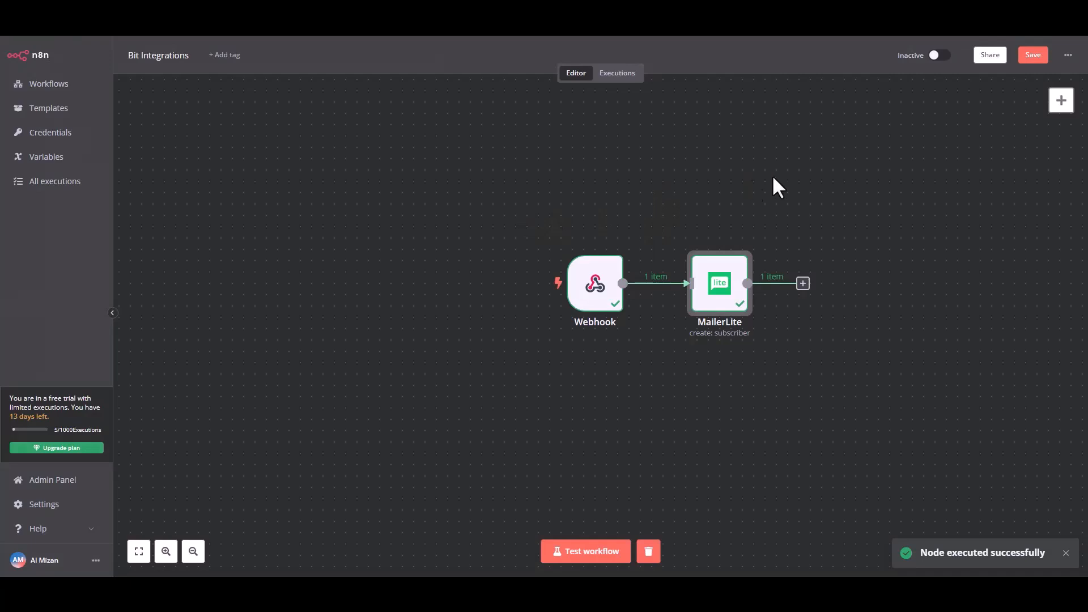
left_click(1032, 55)
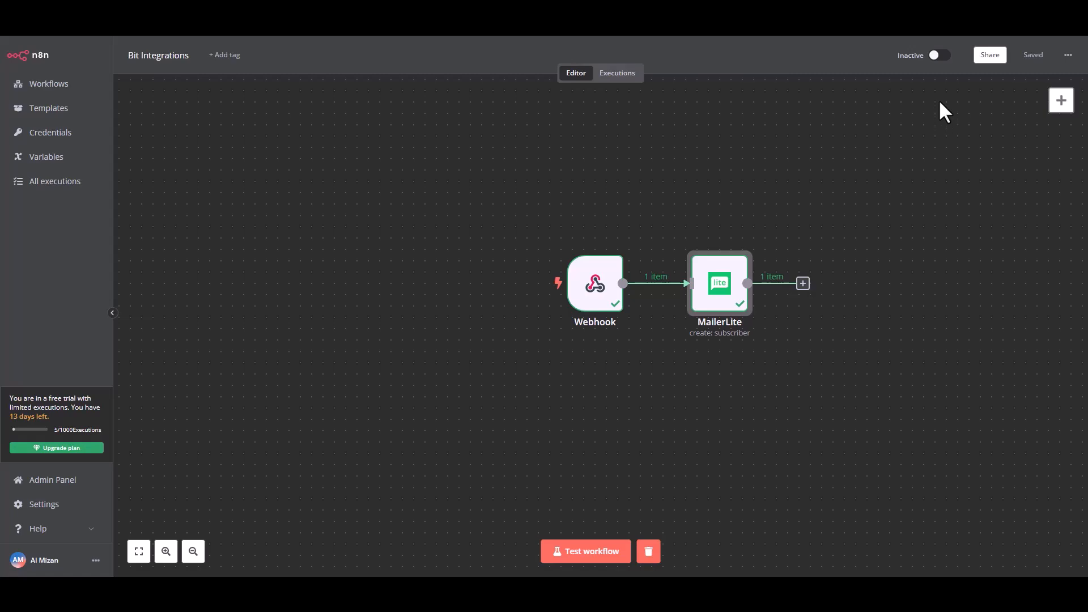
left_click(938, 55)
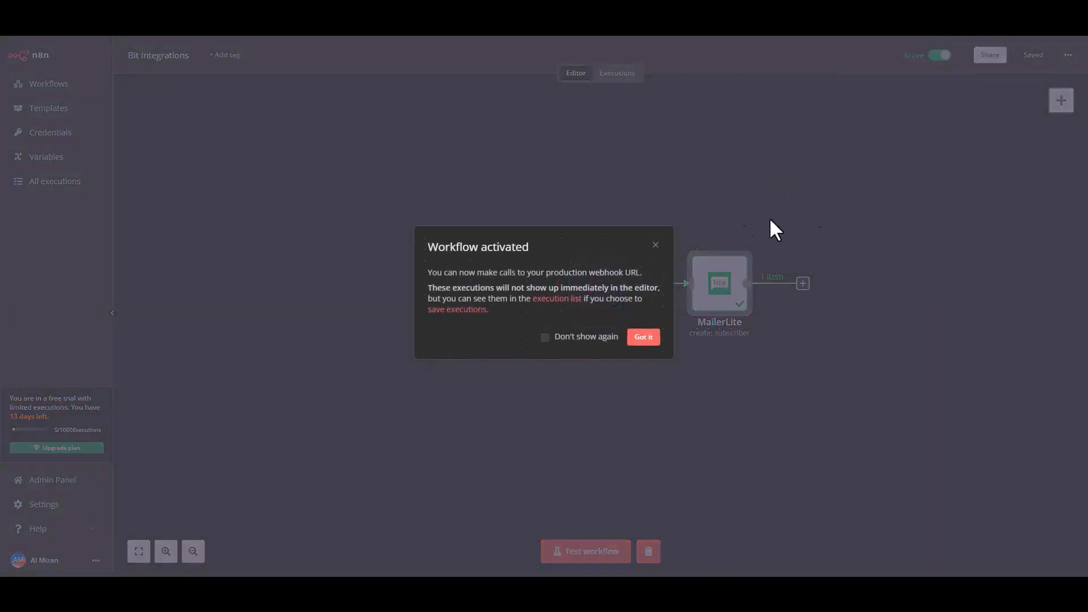
left_click(545, 337)
left_click(644, 339)
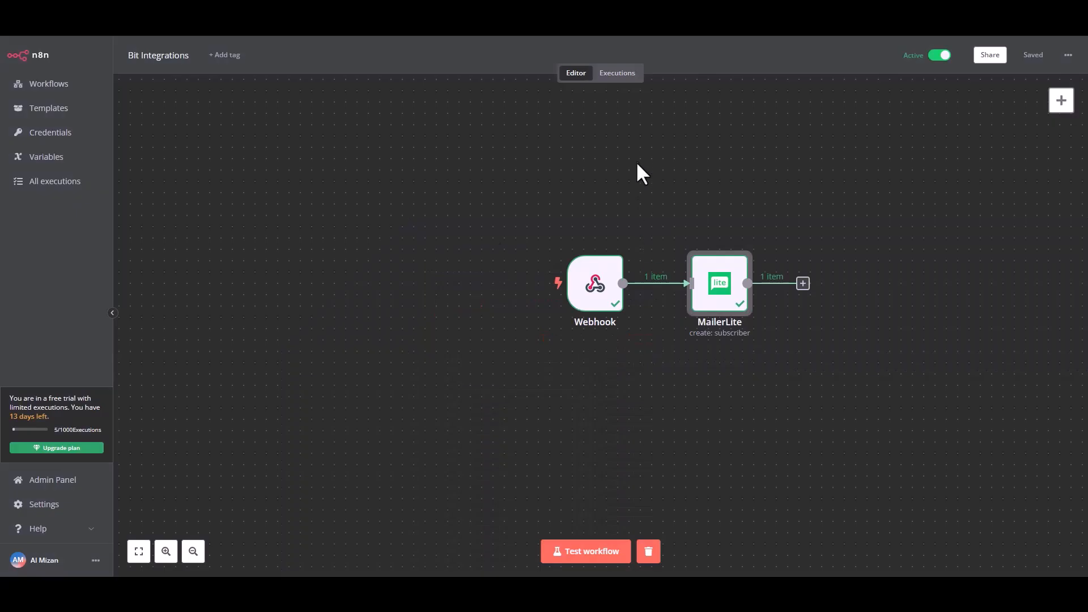
Start listening for a test event, then submit the form with name Bit Integrations, a support e-mail and a phone number.
left_click(577, 552)
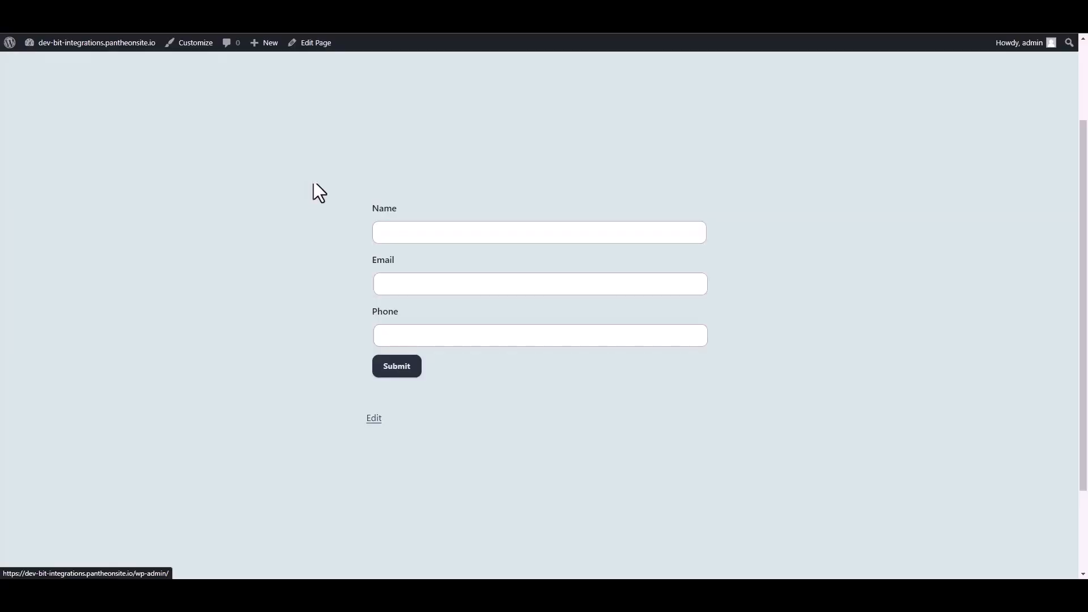
left_click(408, 233)
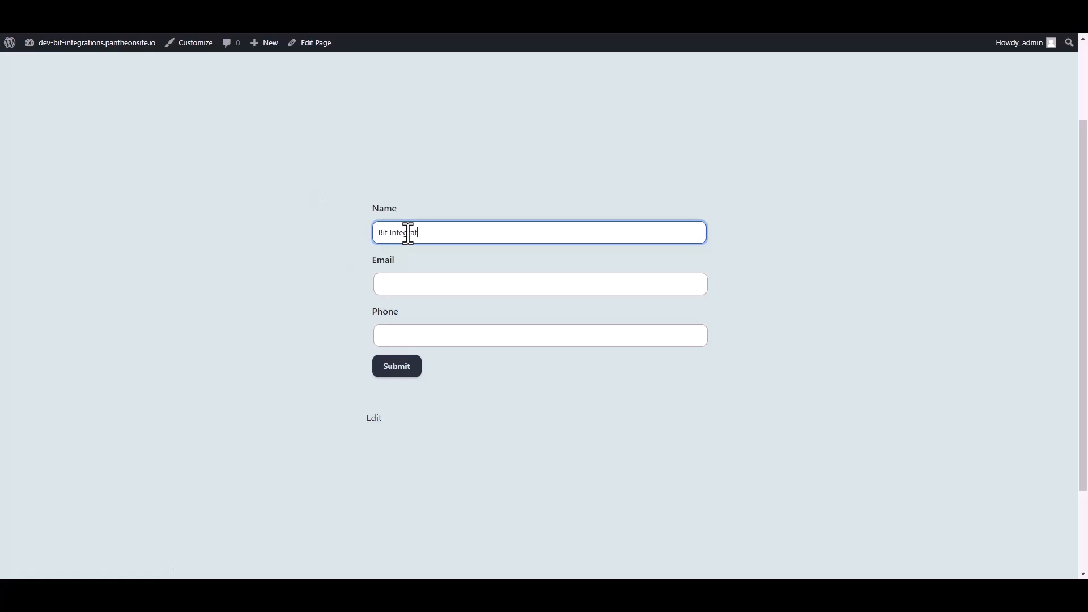
left_click(398, 289)
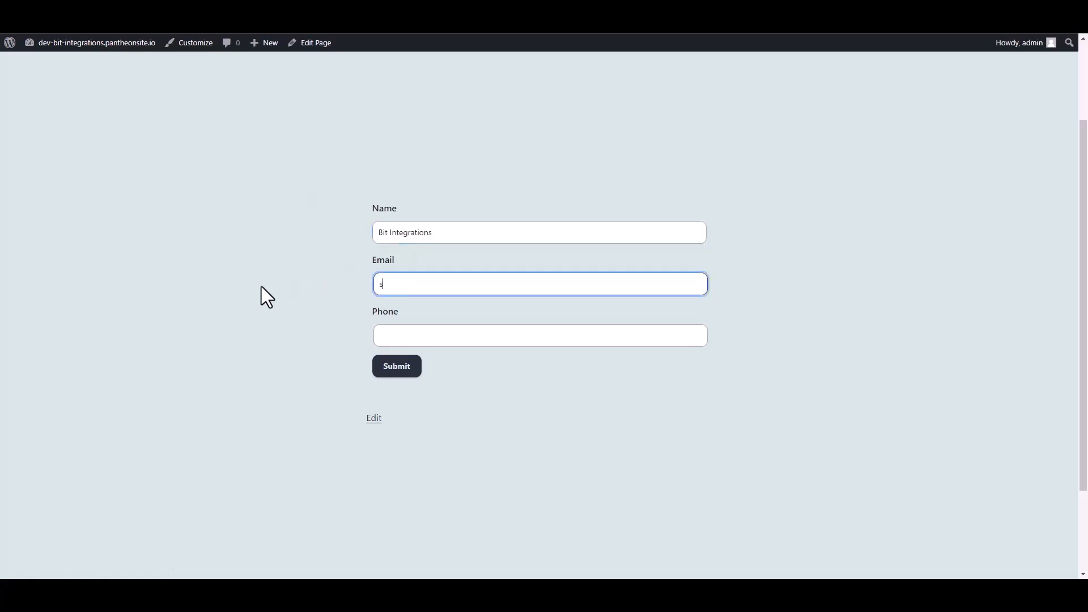
left_click(388, 340)
type("444555666")
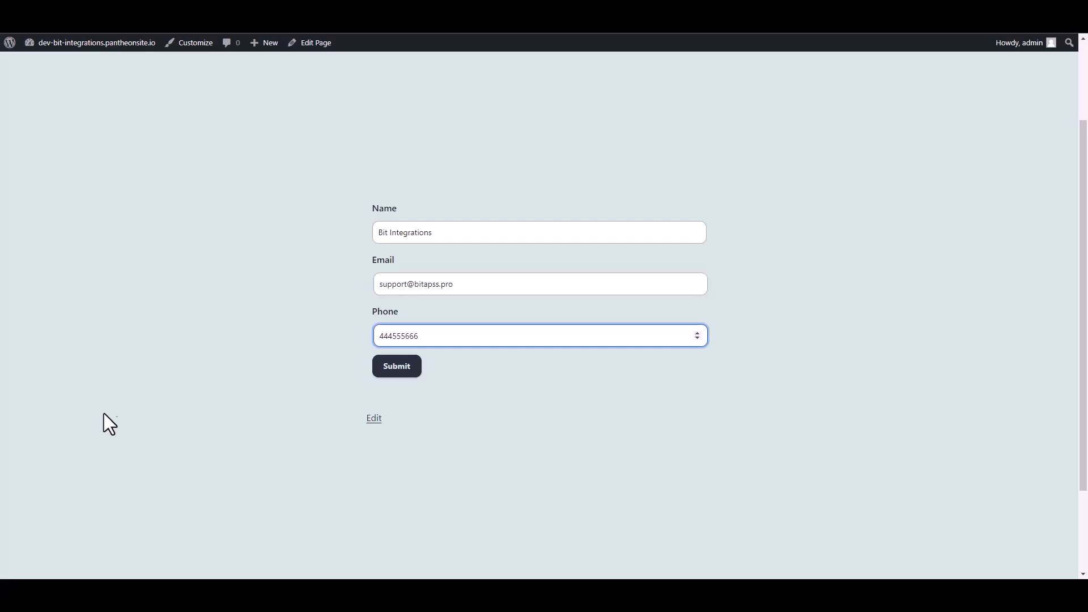
left_click(408, 370)
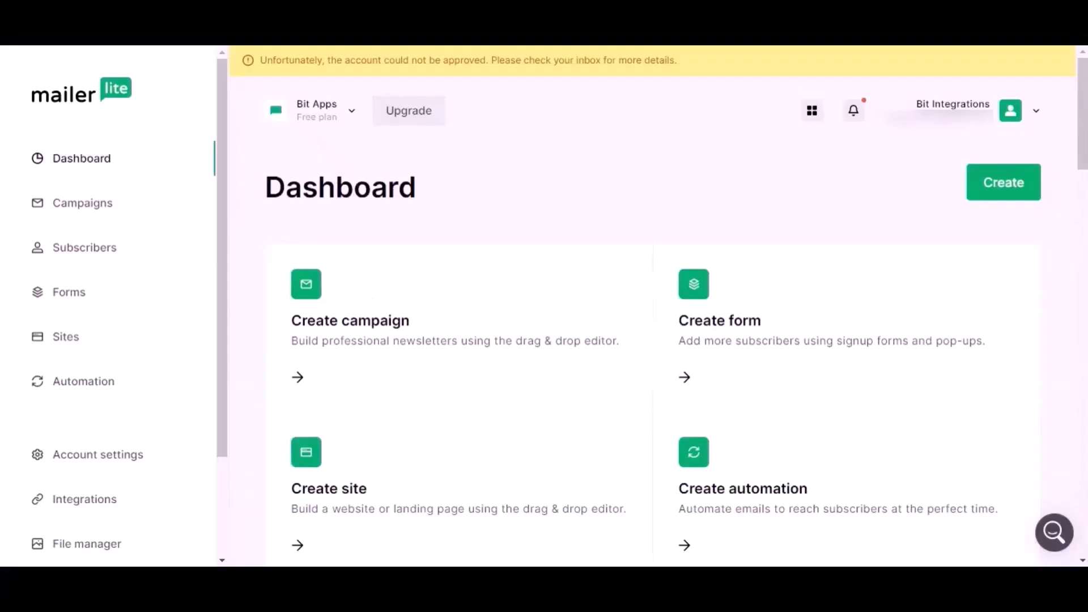
Open MailerLite Subscribers and scroll to the new subscriber's details: Active, subscribed via api.
left_click(113, 249)
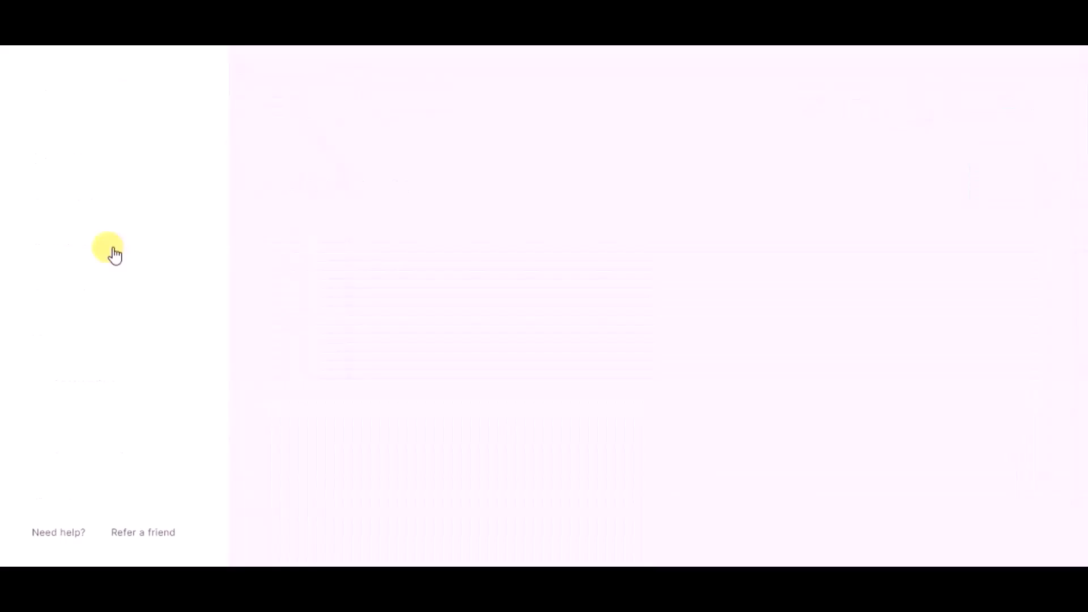
scroll(295, 291, "down", 4)
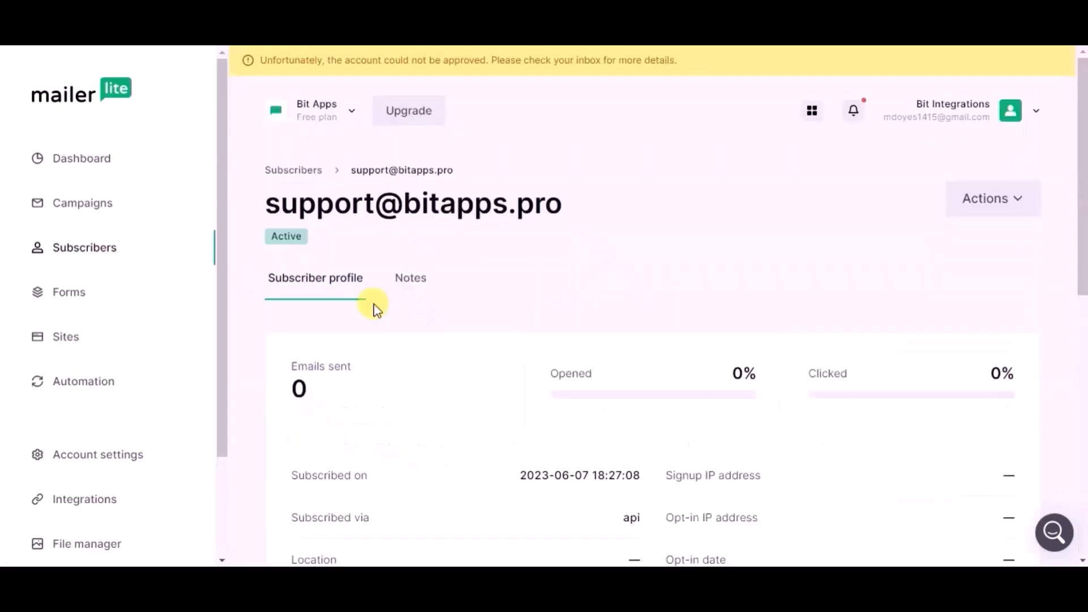
scroll(377, 310, "down", 3)
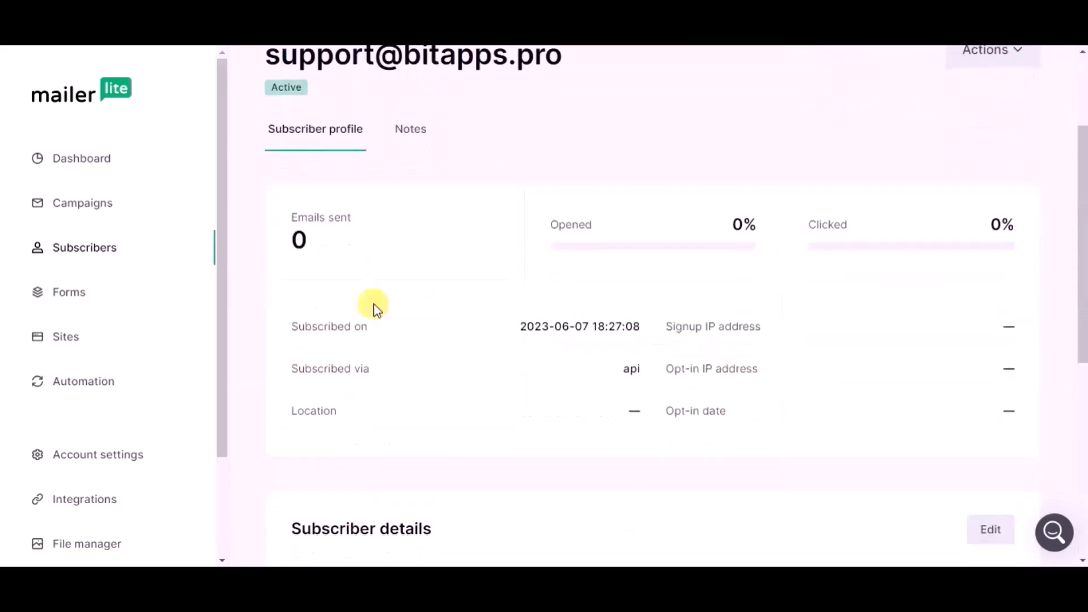